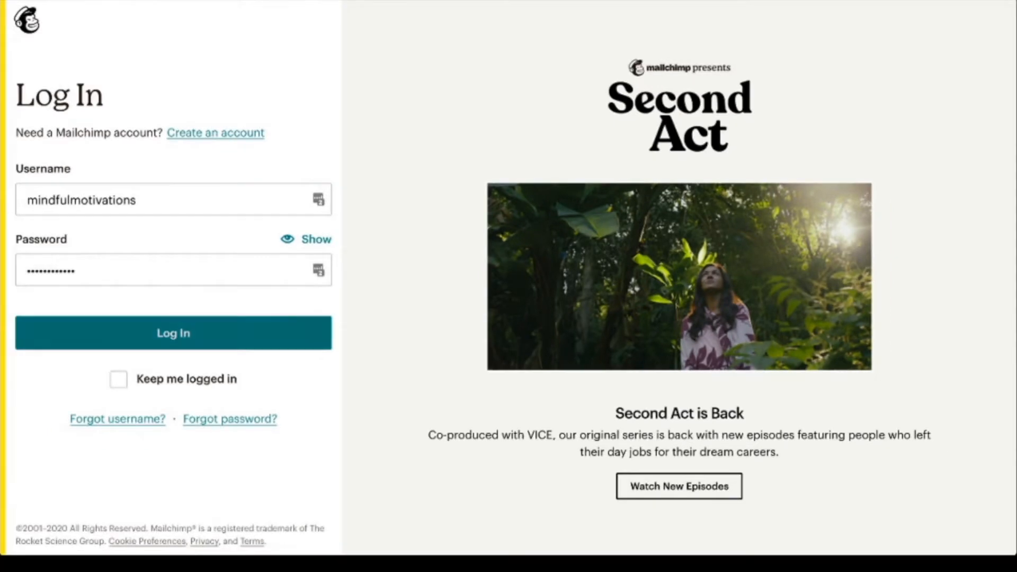
- Log in to the account and add the First Name field to the landing page's signup form
key(Return)
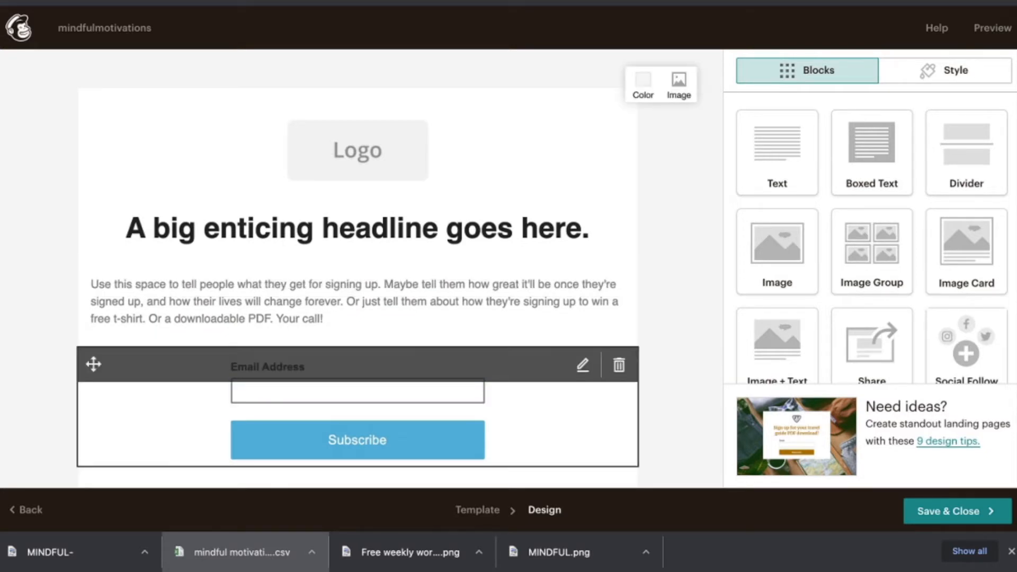
click(583, 365)
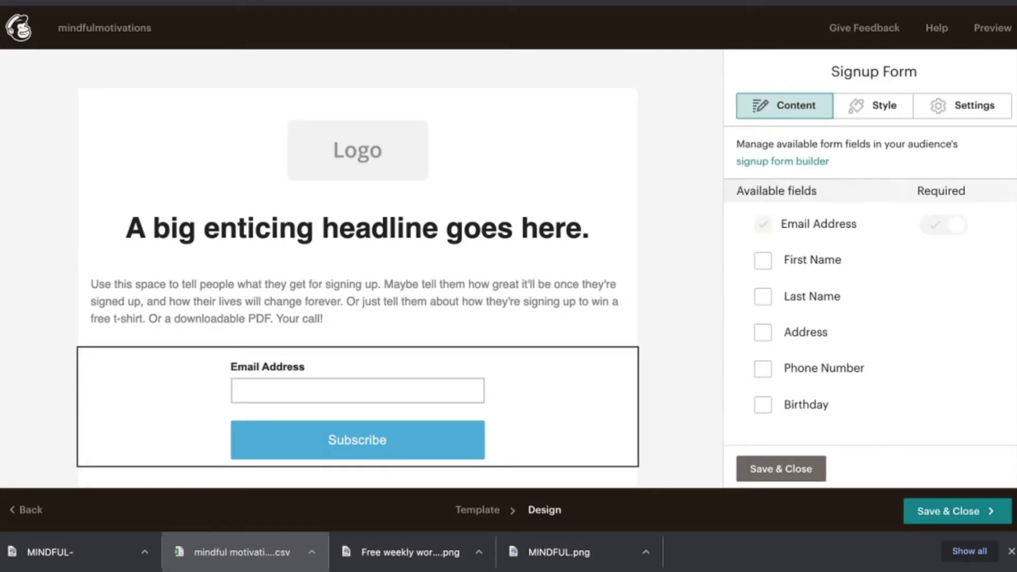
click(763, 260)
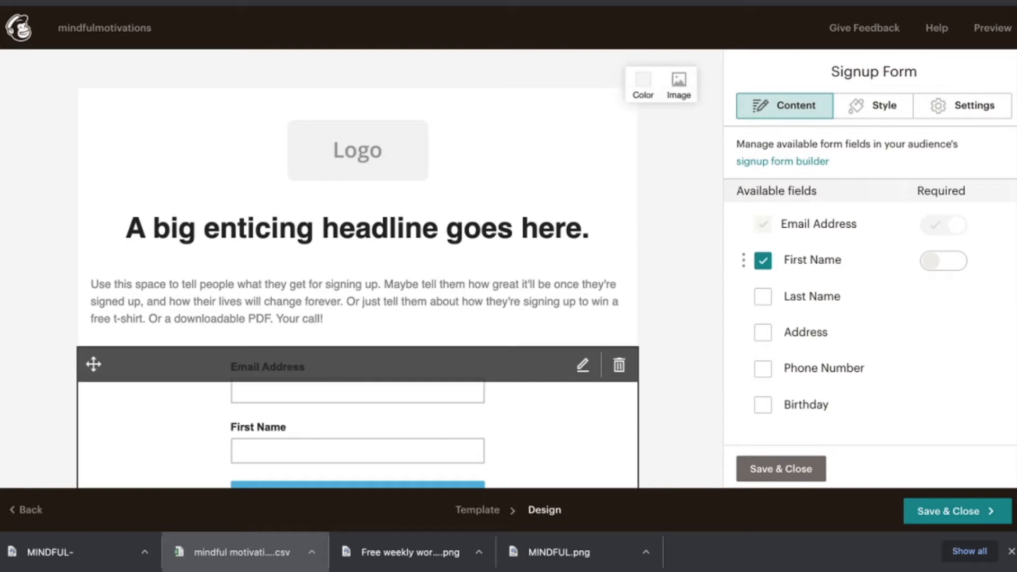
scroll(358, 318, down, 5)
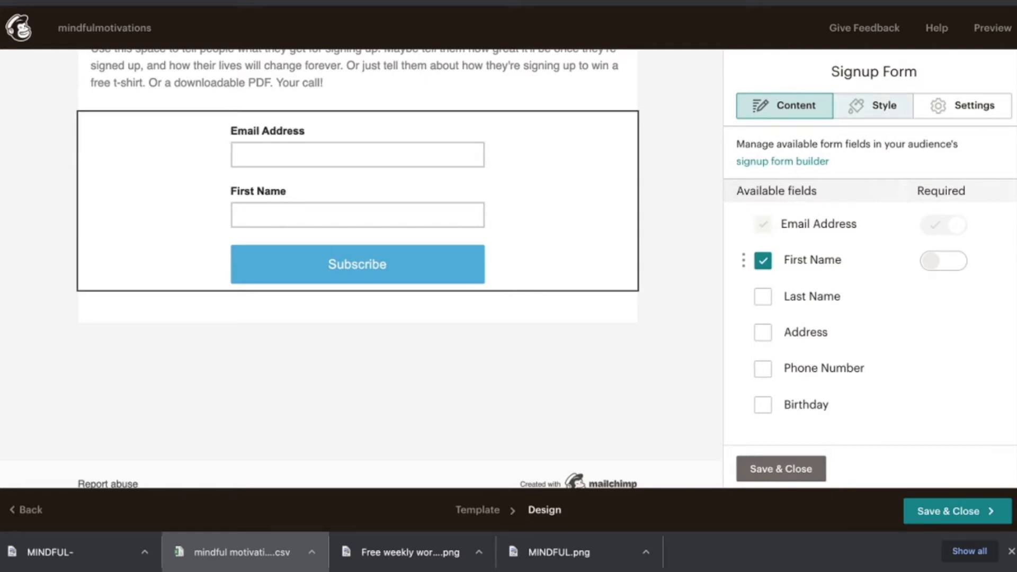
- Slightly round the corners of the signup form's input fields and Subscribe button
click(873, 105)
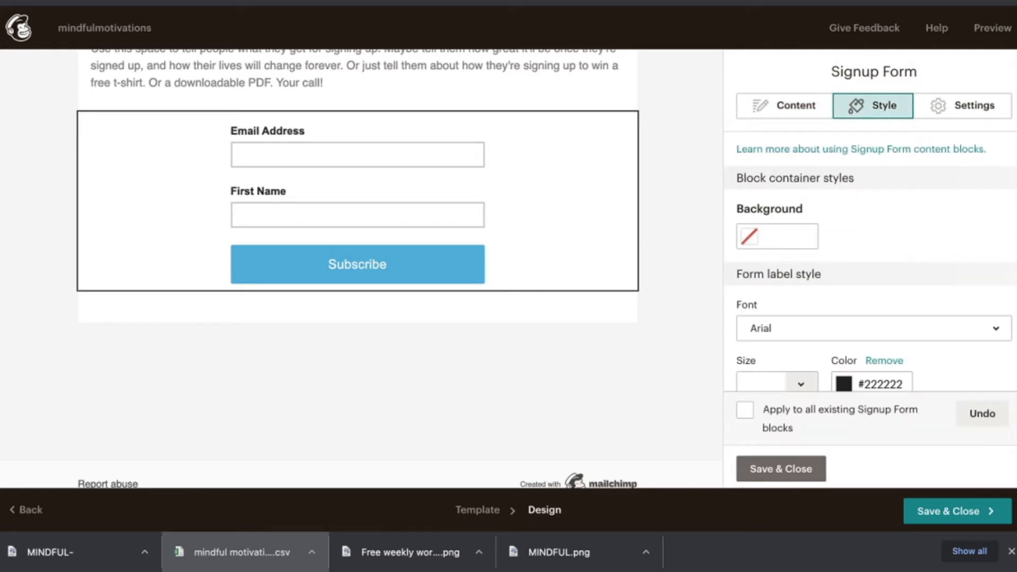
scroll(869, 265, down, 10)
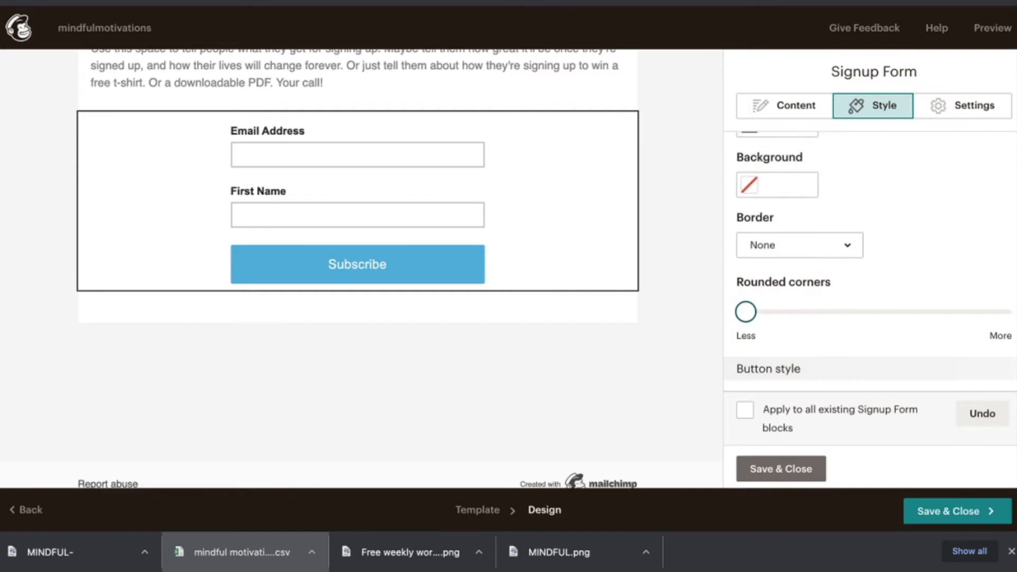
drag(745, 312, 811, 312)
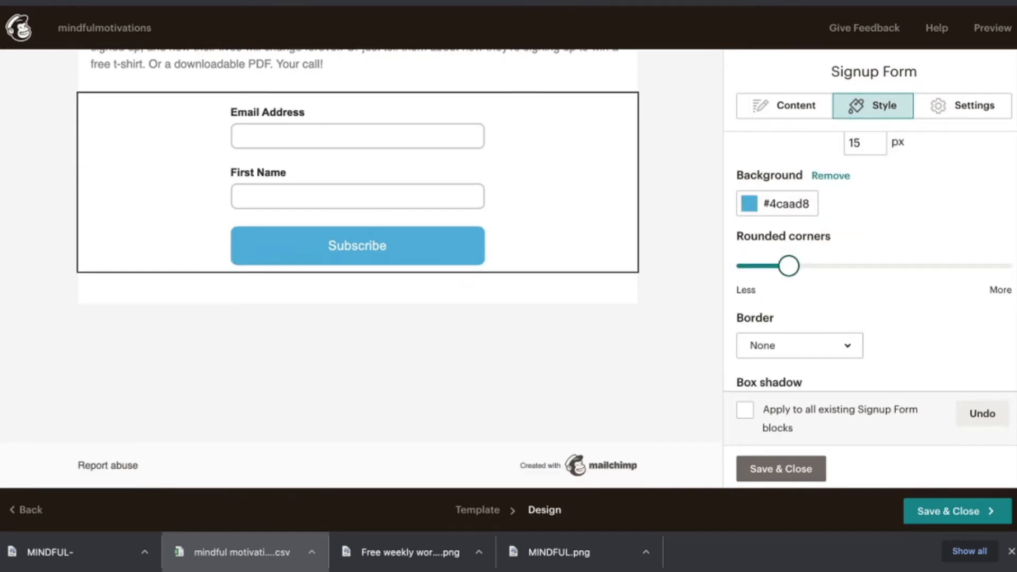
- Replace the placeholder headline with "Mindful Motivations and Meditation"
scroll(358, 265, up, 4)
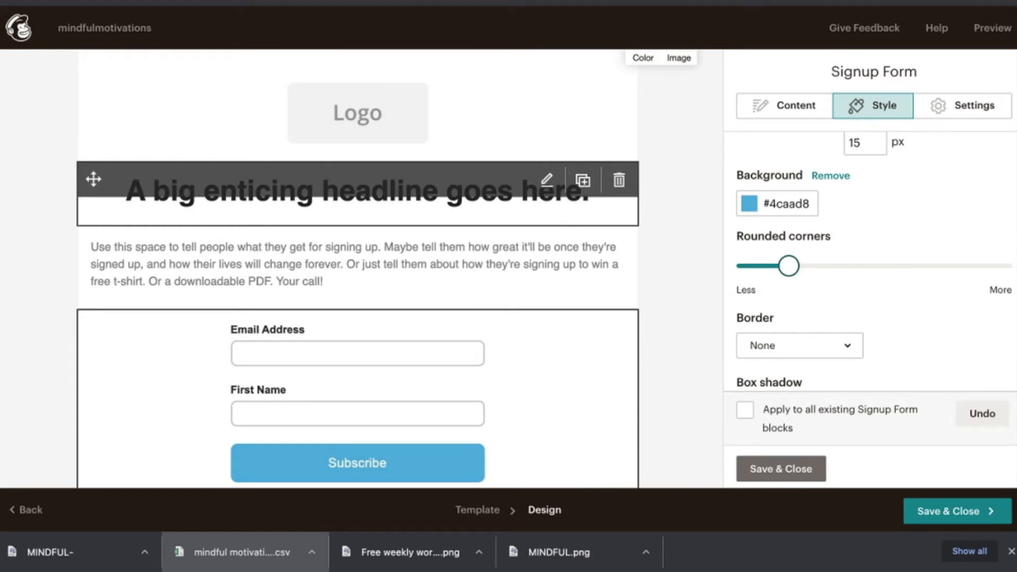
click(358, 191)
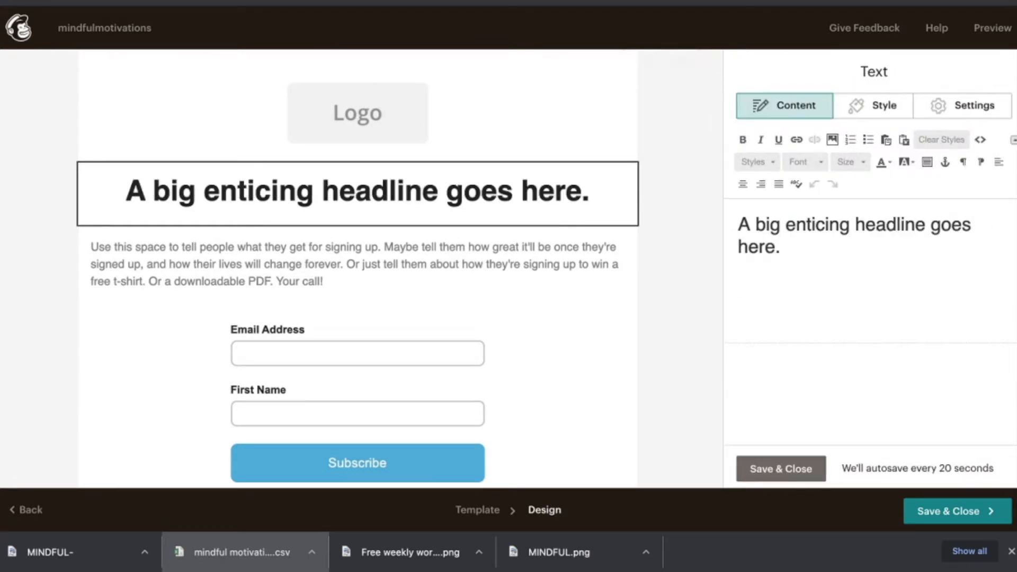
key(ctrl+a)
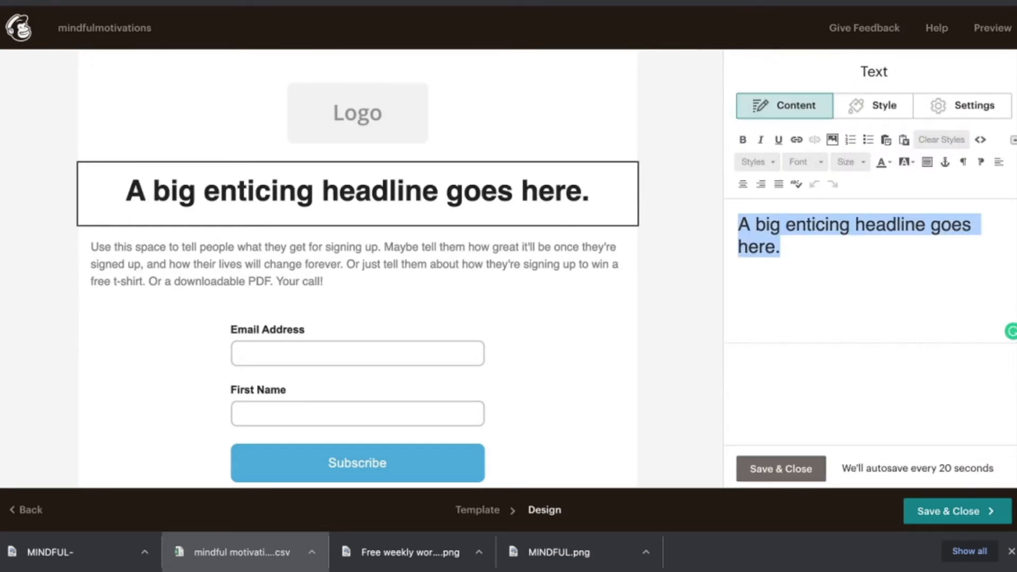
text(Mindful Motivations and Meditation)
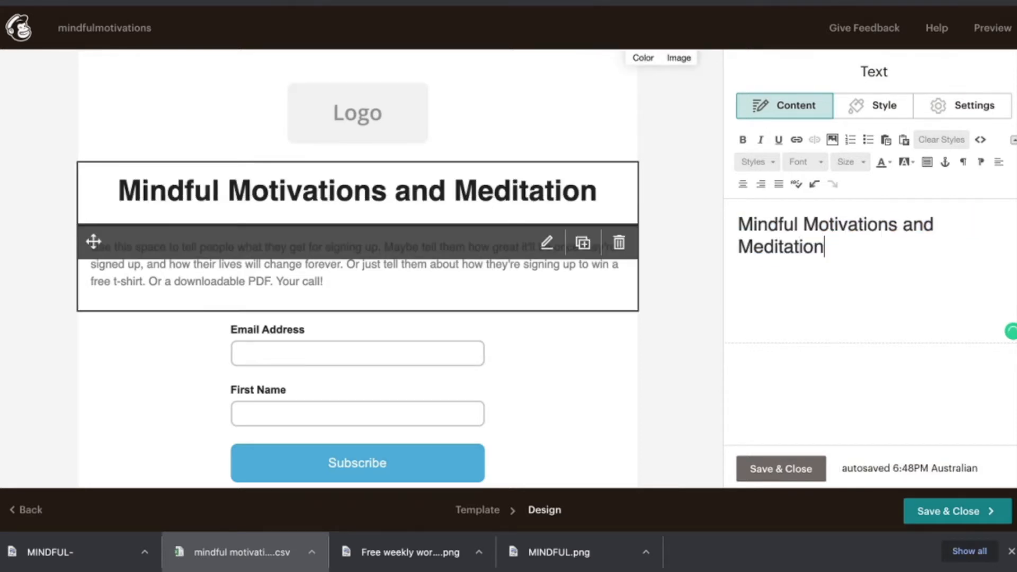
- Replace the placeholder logo with the image "Free weekly workouts and tep-by-step tutorials.png"
click(548, 243)
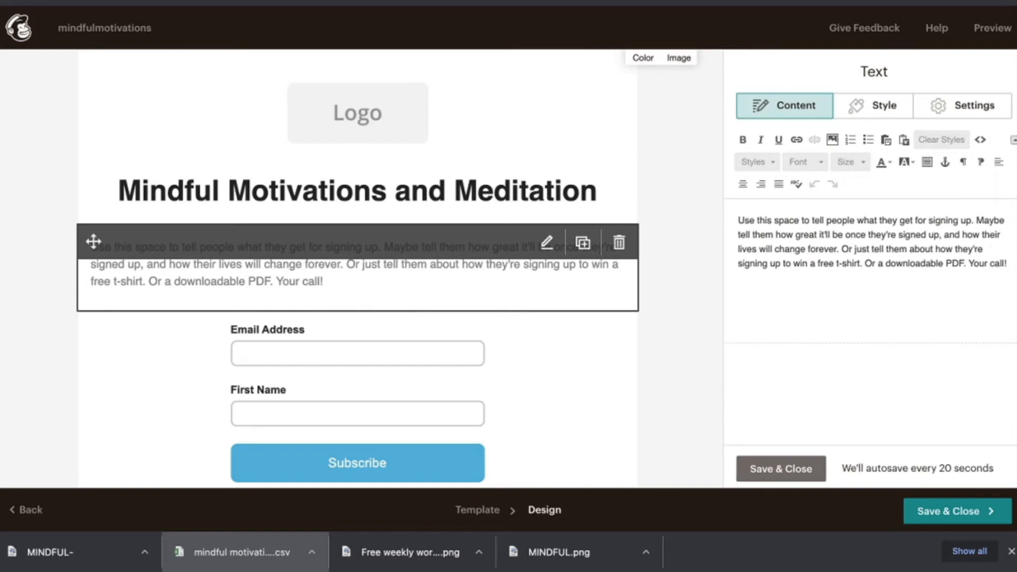
click(357, 113)
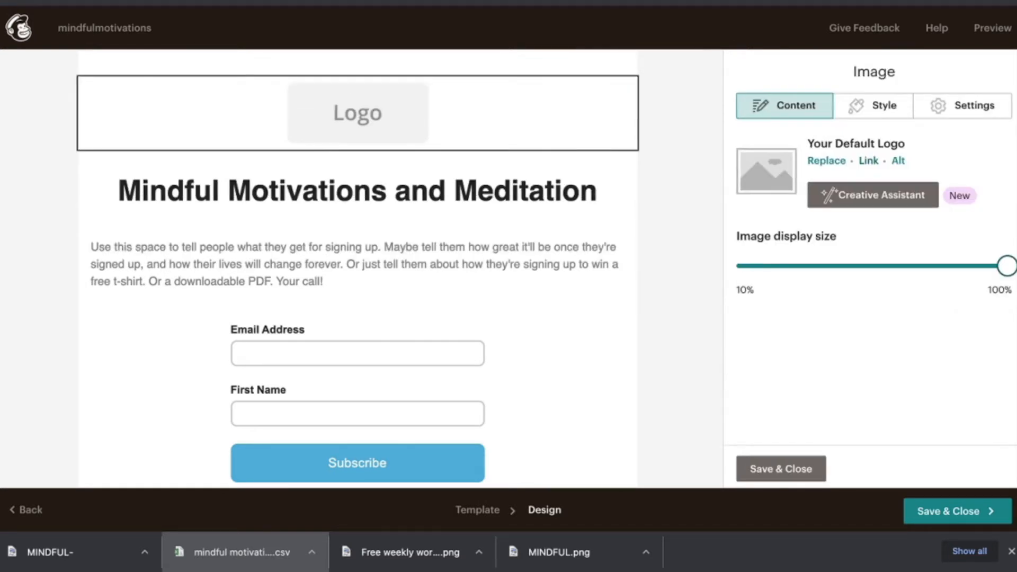
click(827, 160)
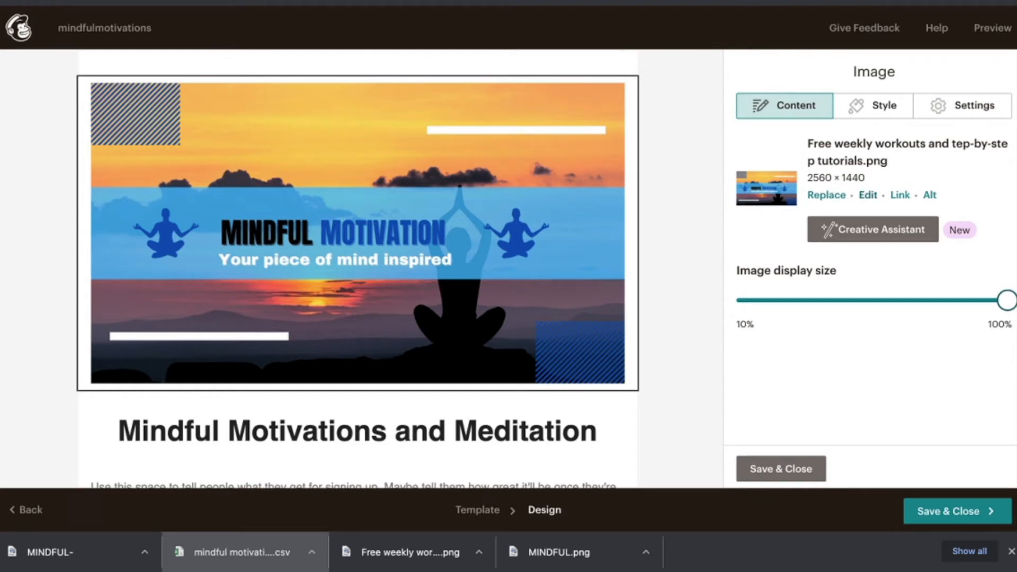
- Crop the header image with unlocked custom dimensions to the blue banner strip, about 2555 × 420, and save it
click(868, 195)
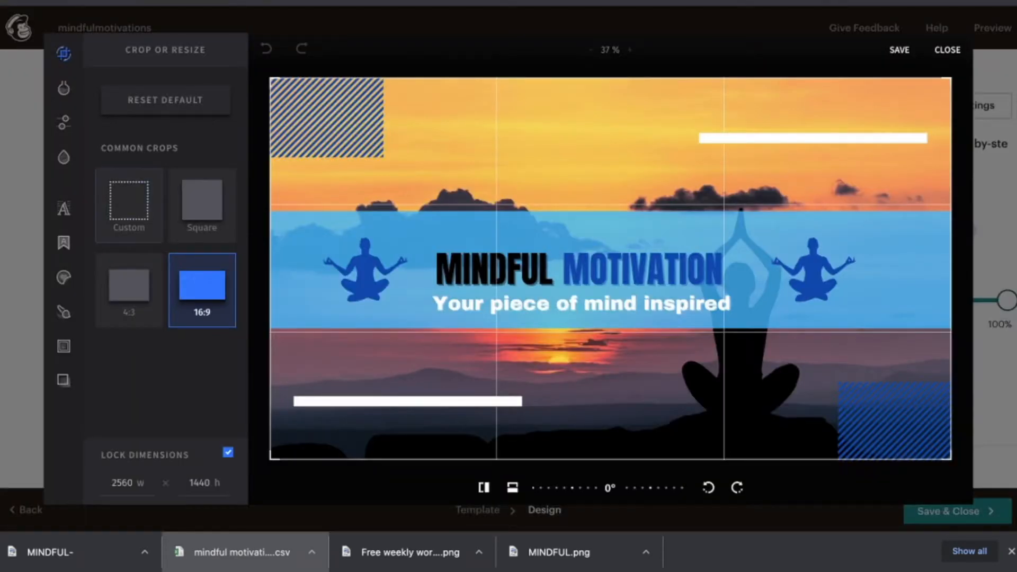
click(128, 205)
click(227, 452)
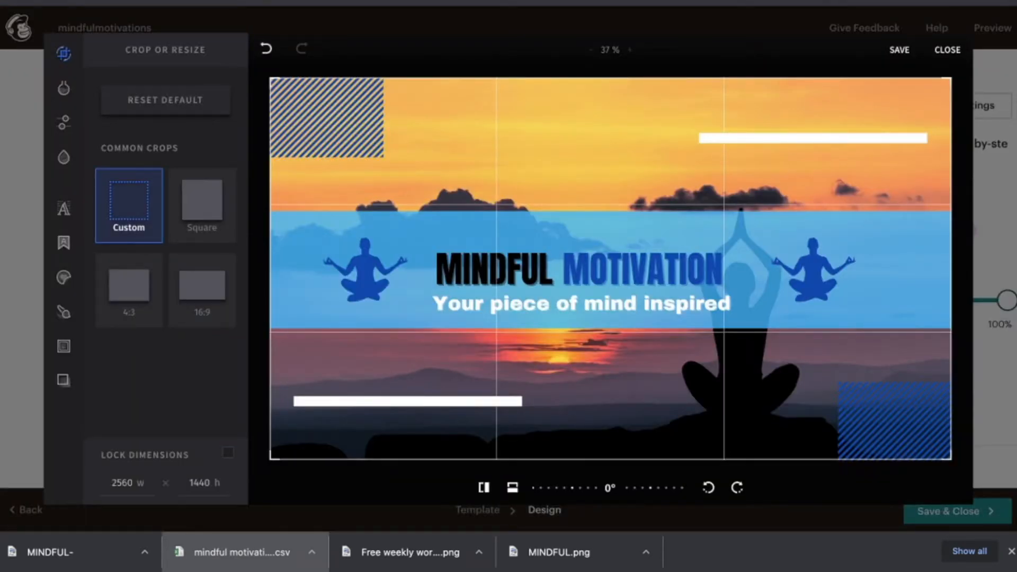
drag(611, 459, 611, 327)
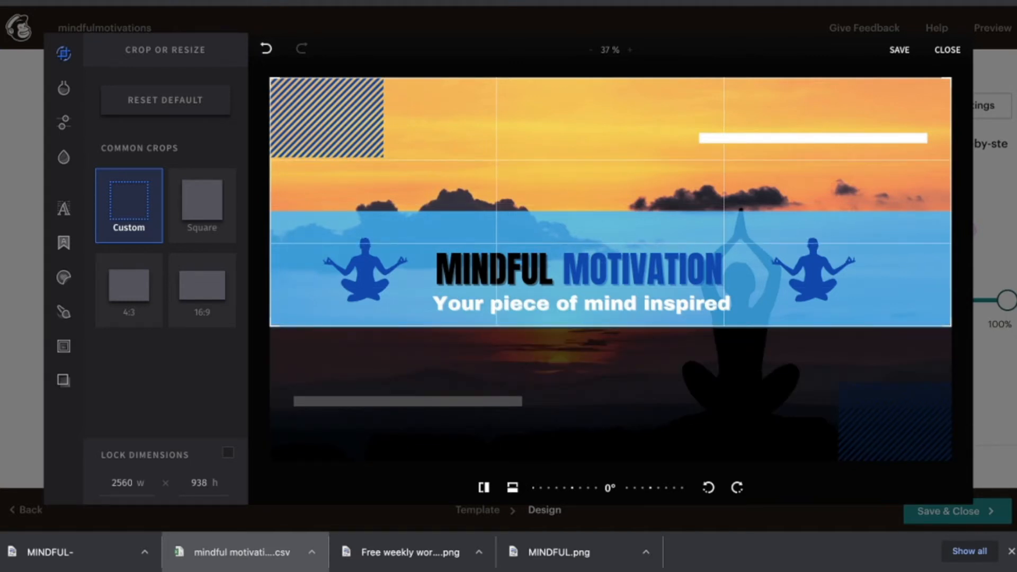
drag(610, 78, 610, 215)
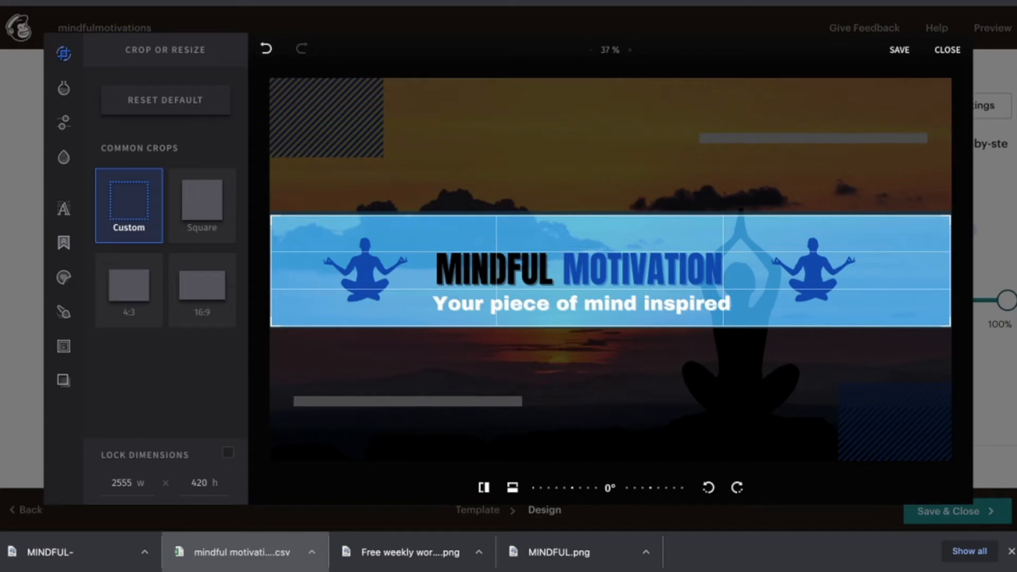
click(899, 49)
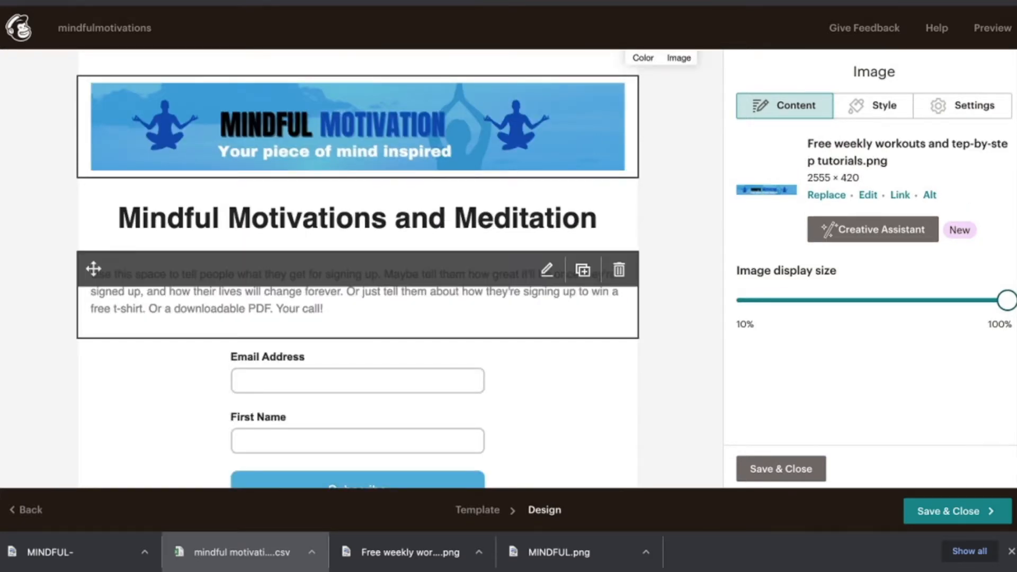
- Delete the description text block and change the headline to "Sign up for Mindful Motivations and Meditations directly in your inbox", saving the text
click(619, 270)
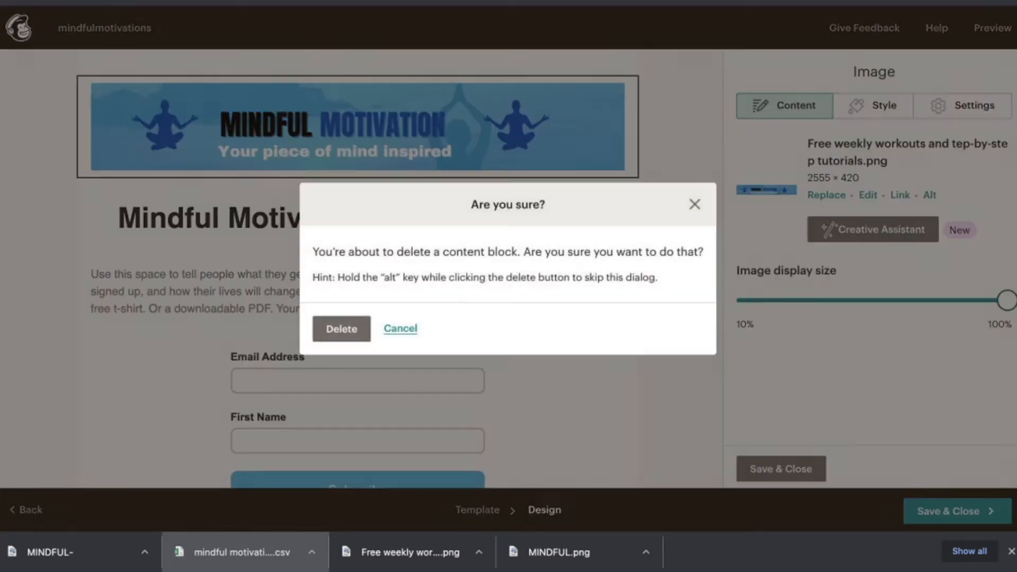
click(342, 329)
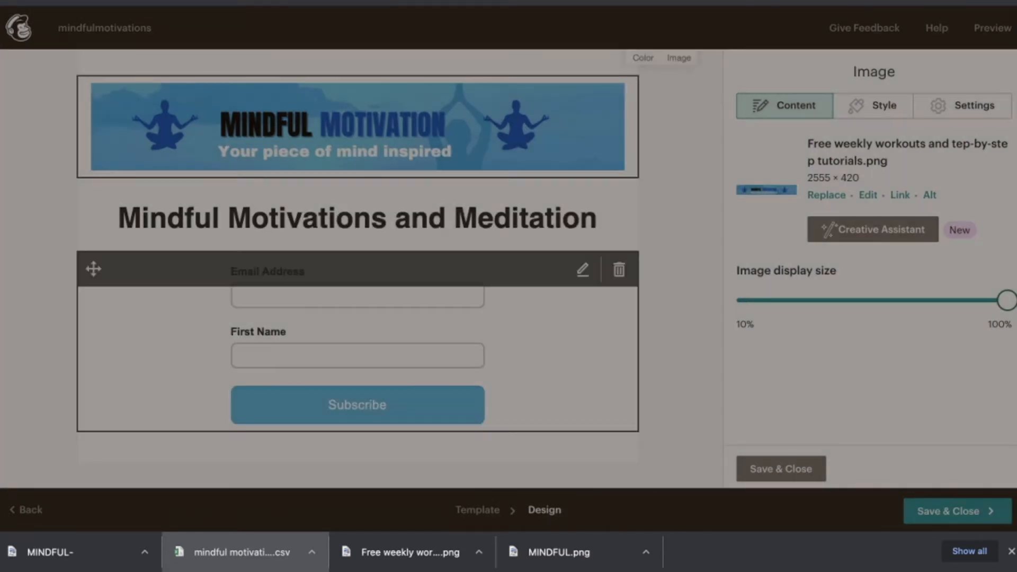
text(Signe)
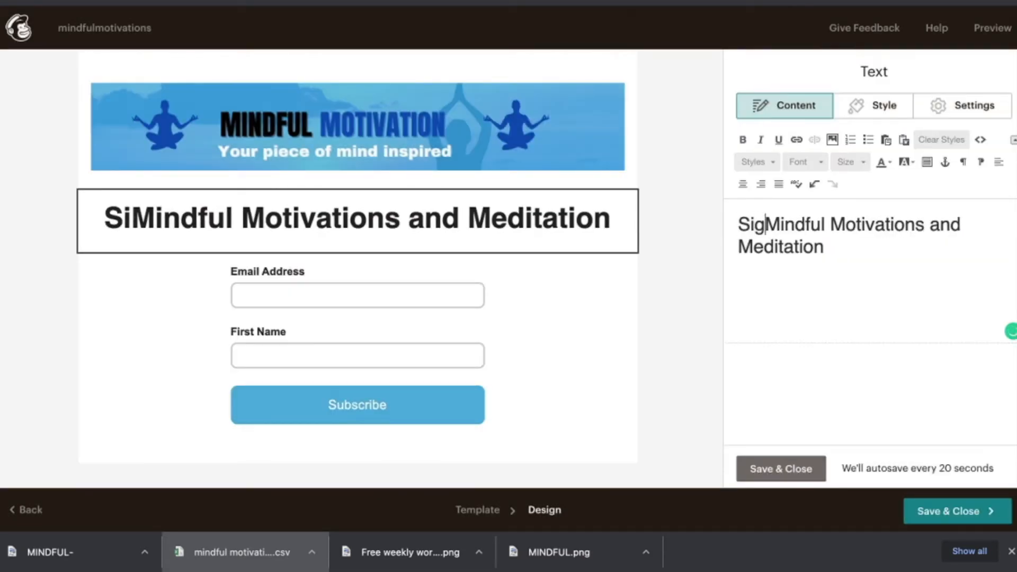
key(BackSpace)
key(BackSpace)
text(up for)
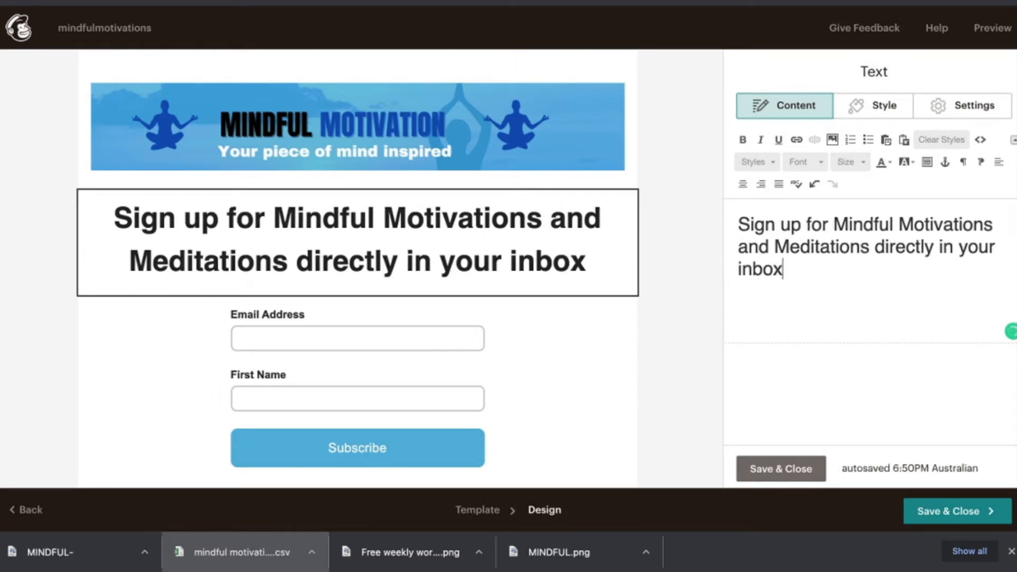
click(781, 469)
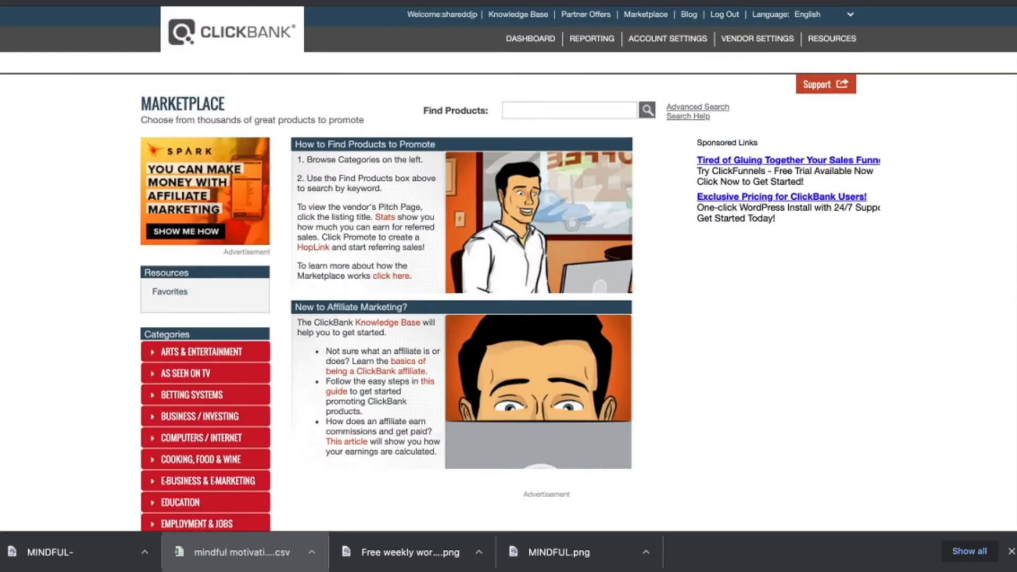
- Switch to the ClickBank marketplace and search for products matching "meditation"
click(569, 110)
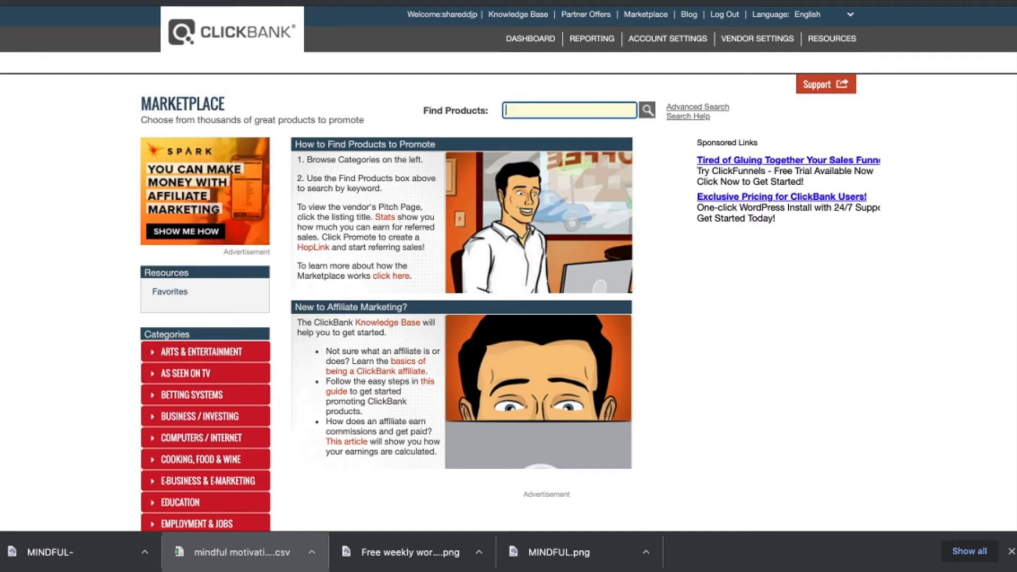
text(me)
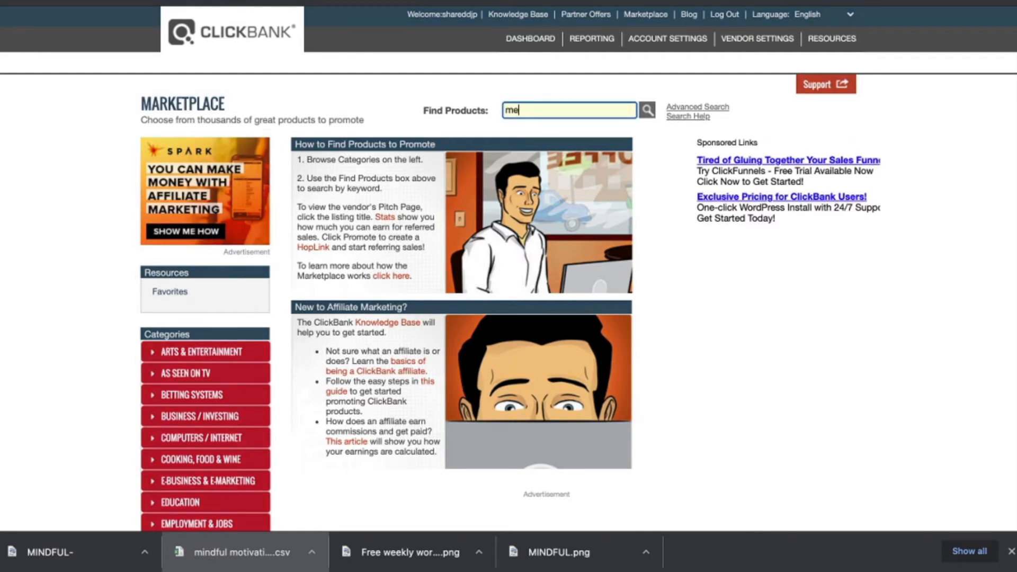
text(ditation)
key(Return)
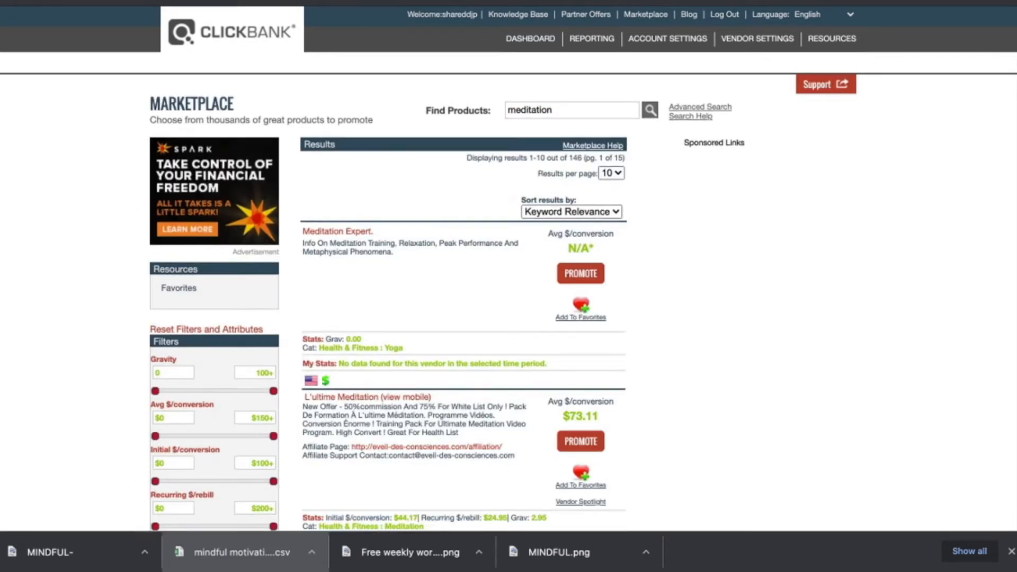
- Generate a HopLink for promoting the L'ultime Meditation product and copy the link
scroll(509, 286, down, 1)
scroll(509, 286, down, 2)
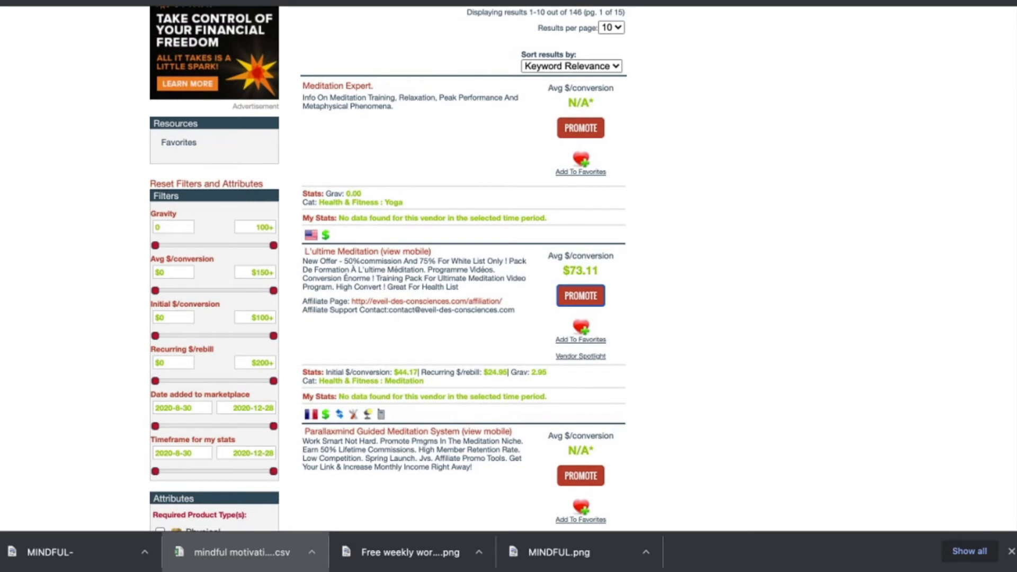
click(581, 296)
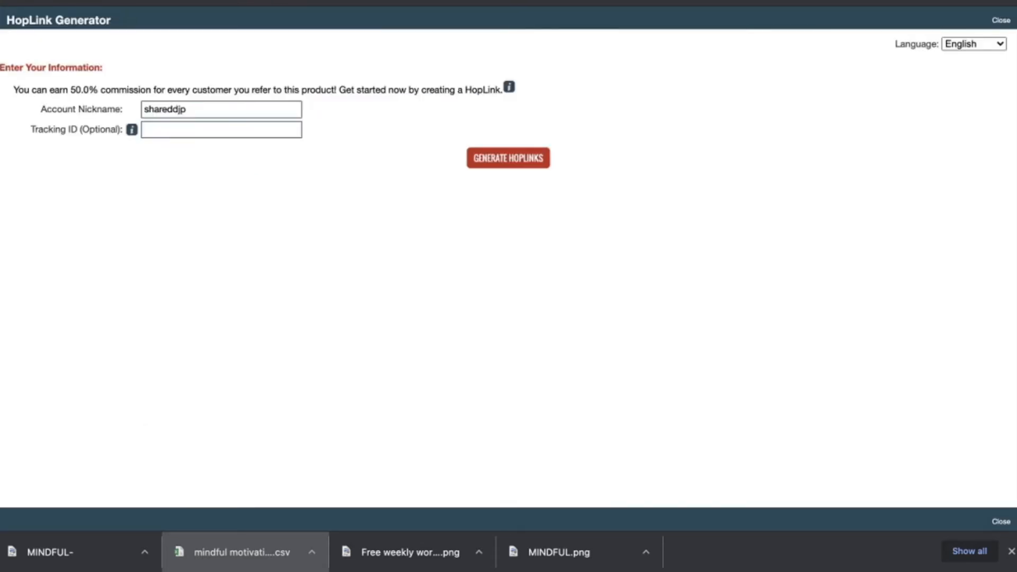
click(508, 158)
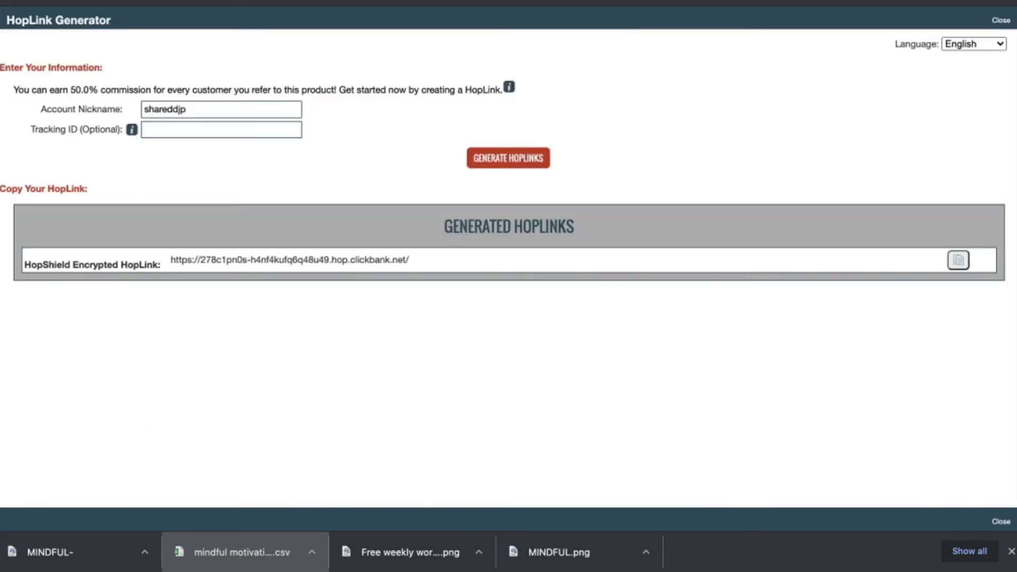
click(959, 260)
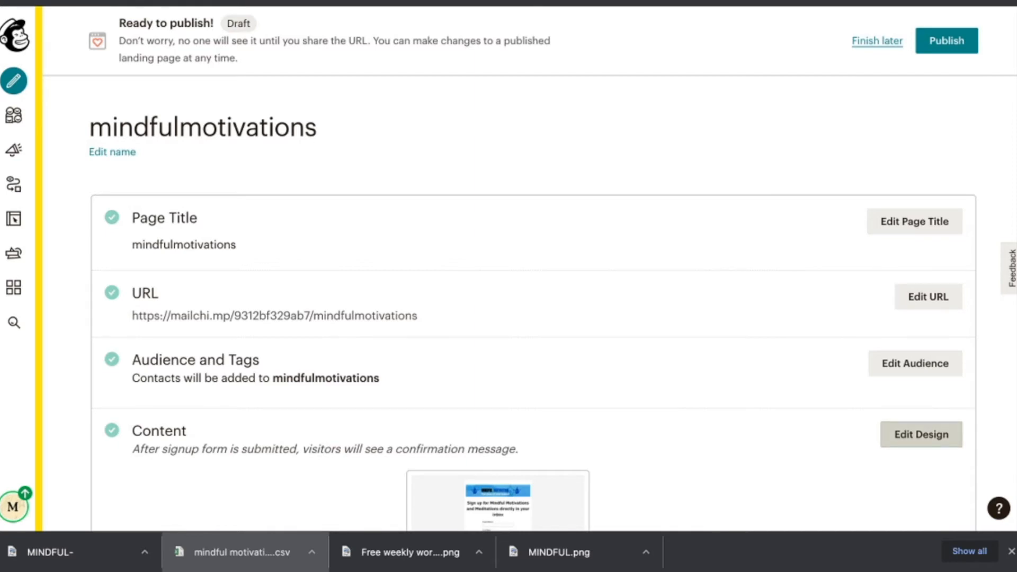
- Edit the landing page's signup form so submitted visitors are sent to a web address, paste the ClickBank HopLink as its URL, and save
click(922, 434)
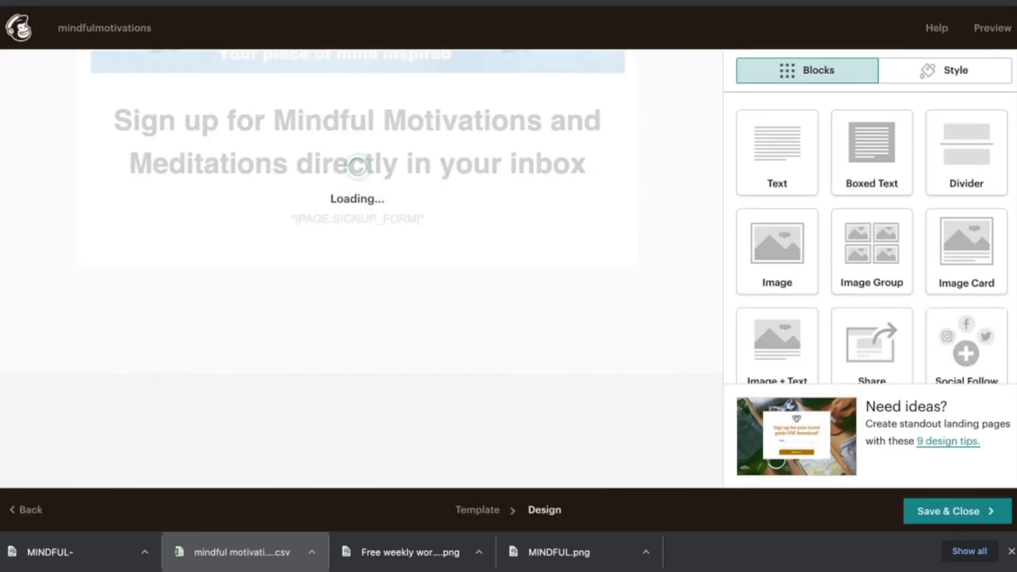
scroll(358, 238, down, 3)
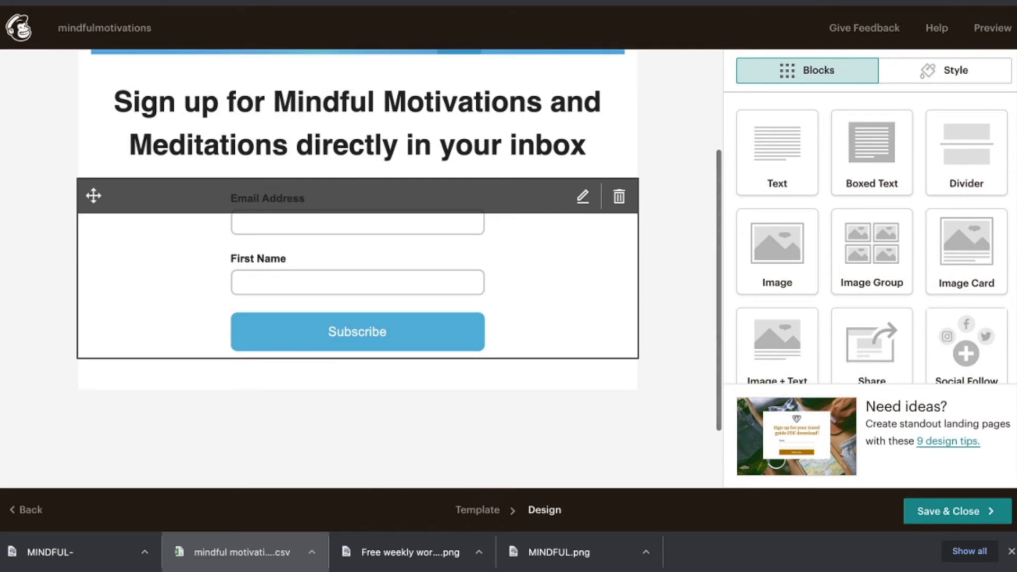
click(583, 197)
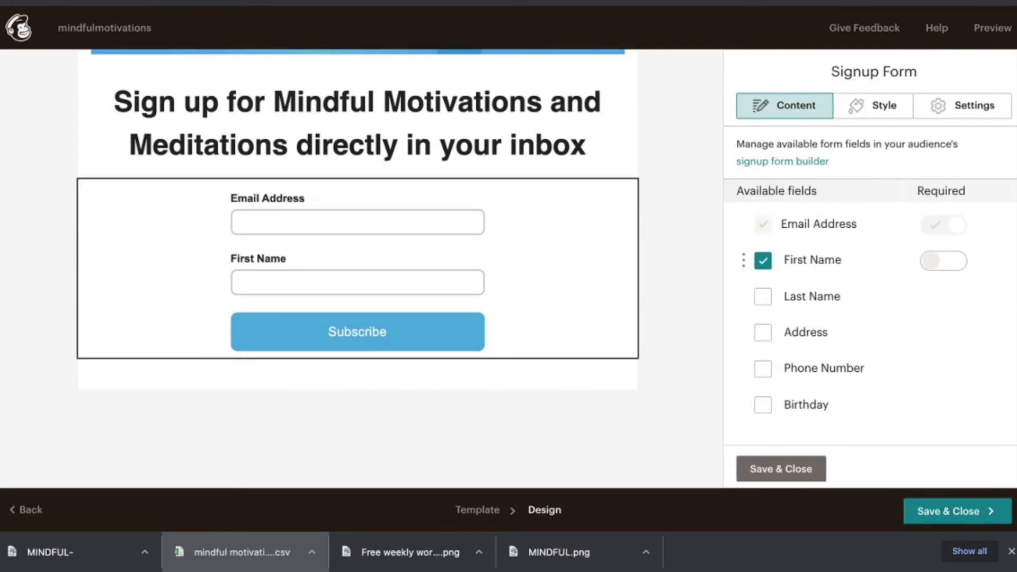
scroll(869, 318, down, 10)
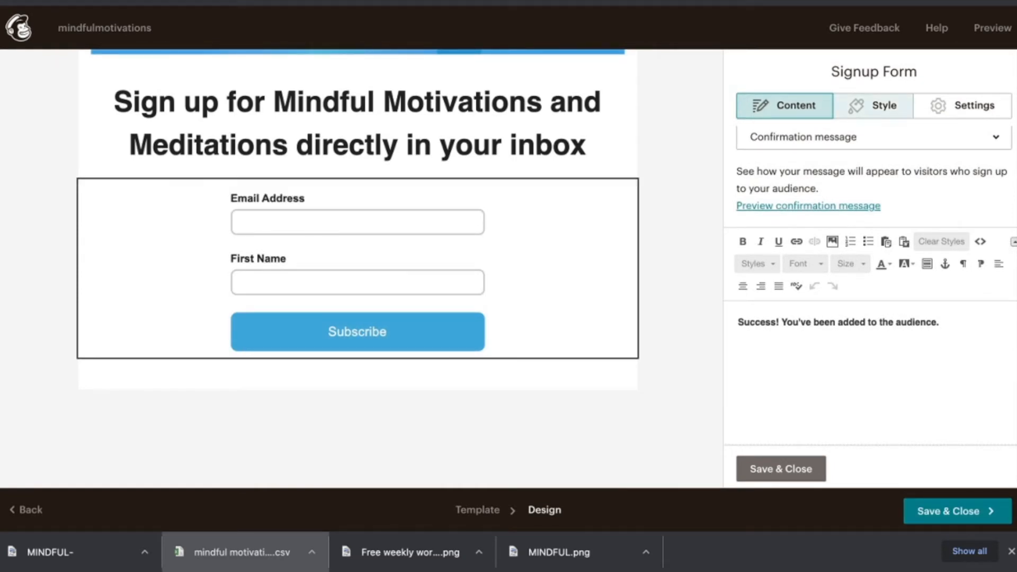
click(963, 106)
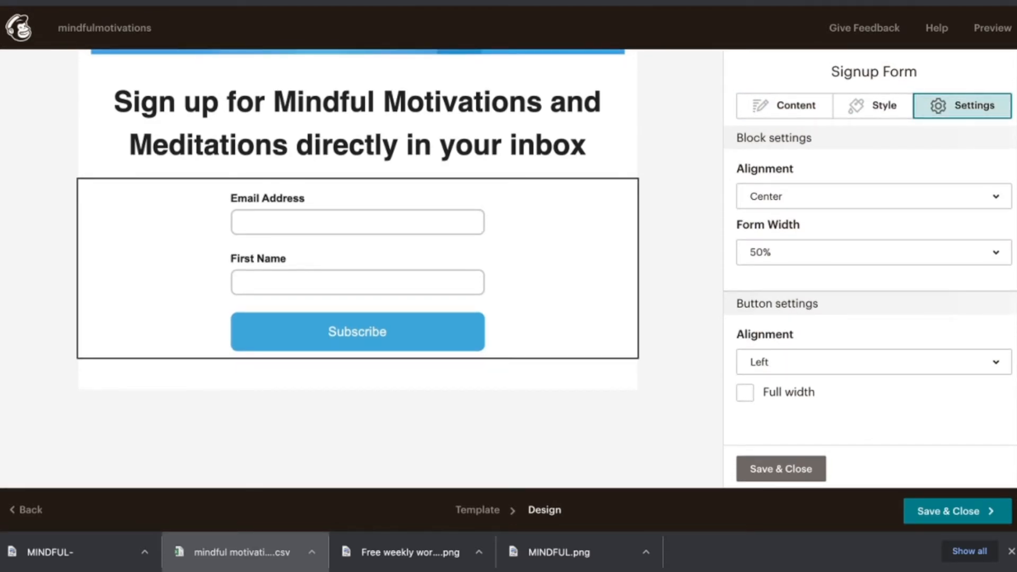
click(785, 106)
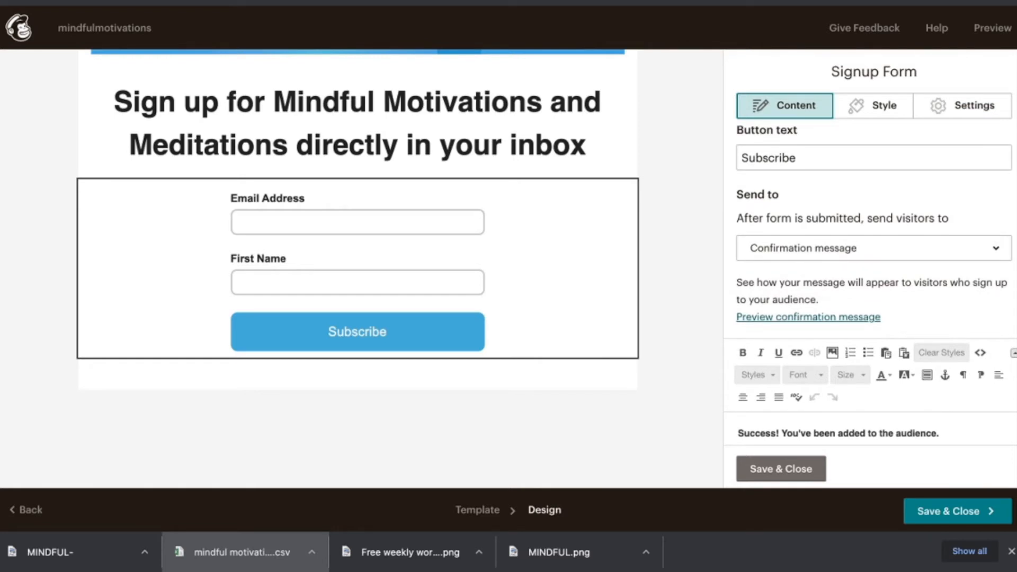
click(875, 248)
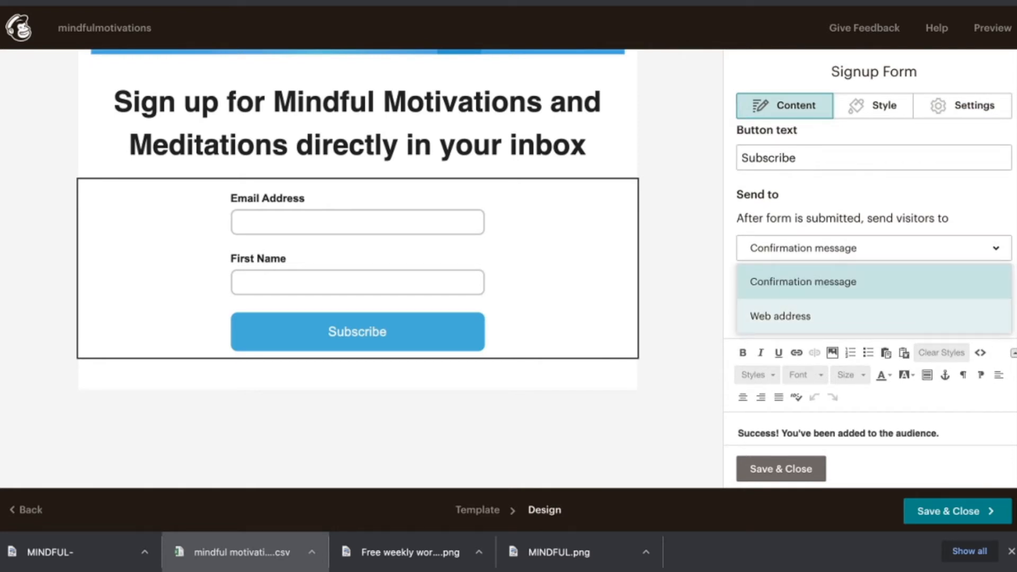
click(781, 316)
click(784, 415)
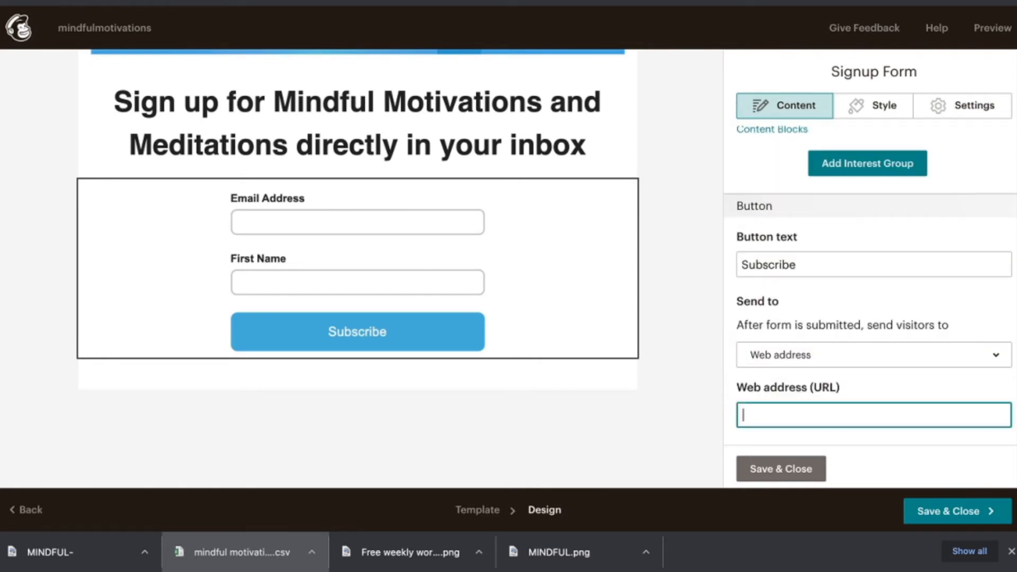
key(ctrl+v)
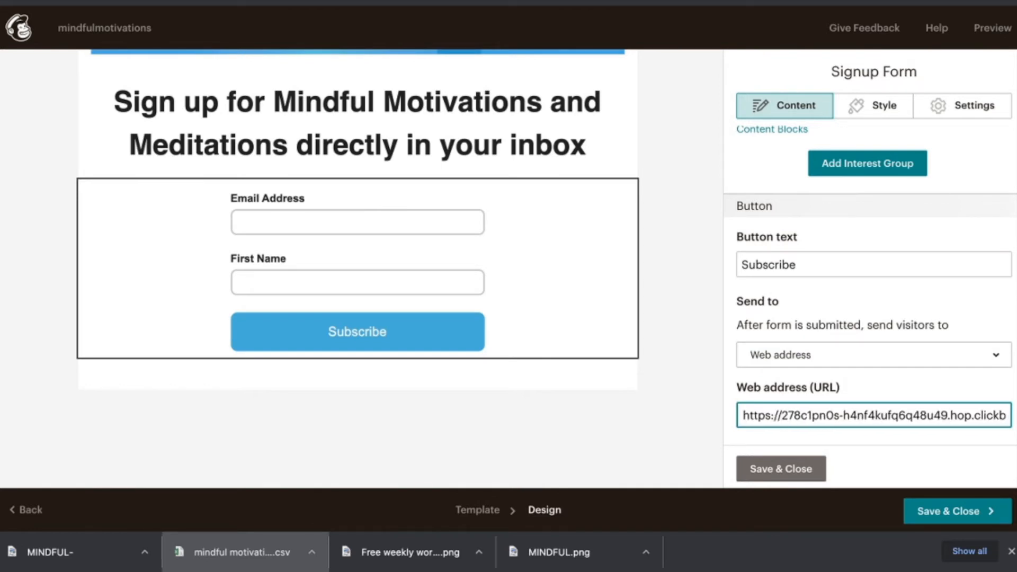
click(781, 469)
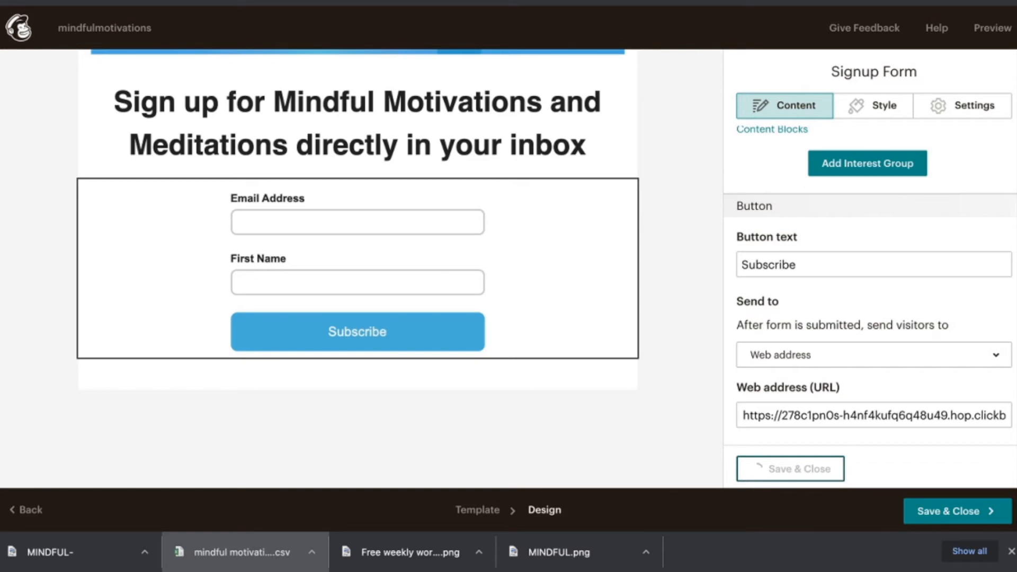
- Copy the copyright notice, contact e-mail line, income disclaimer and affiliate disclaimer from the Google Docs script, and return to the Mailchimp page editor
key(ctrl+Tab)
drag(370, 480, 276, 181)
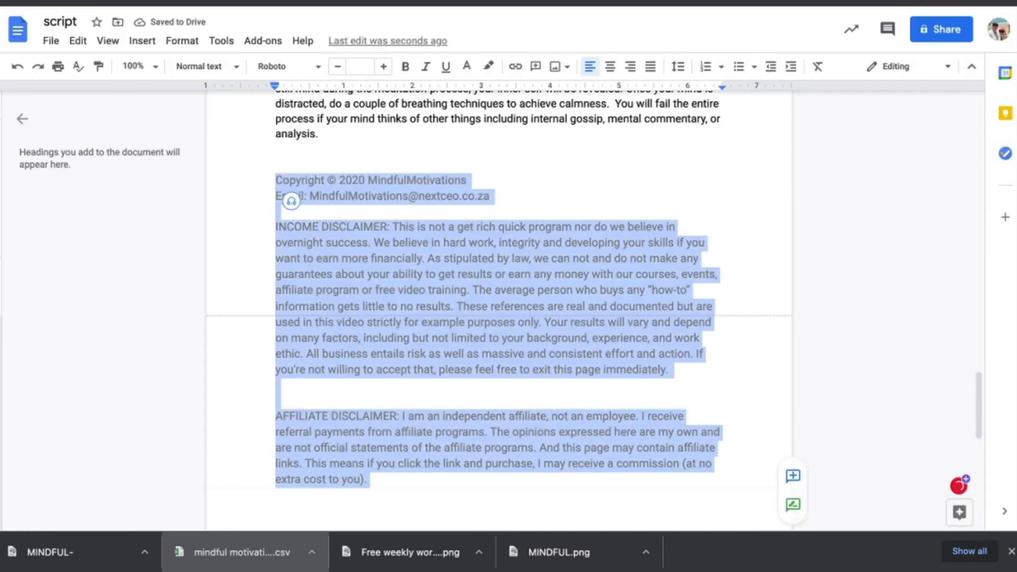
key(ctrl+shift+Tab)
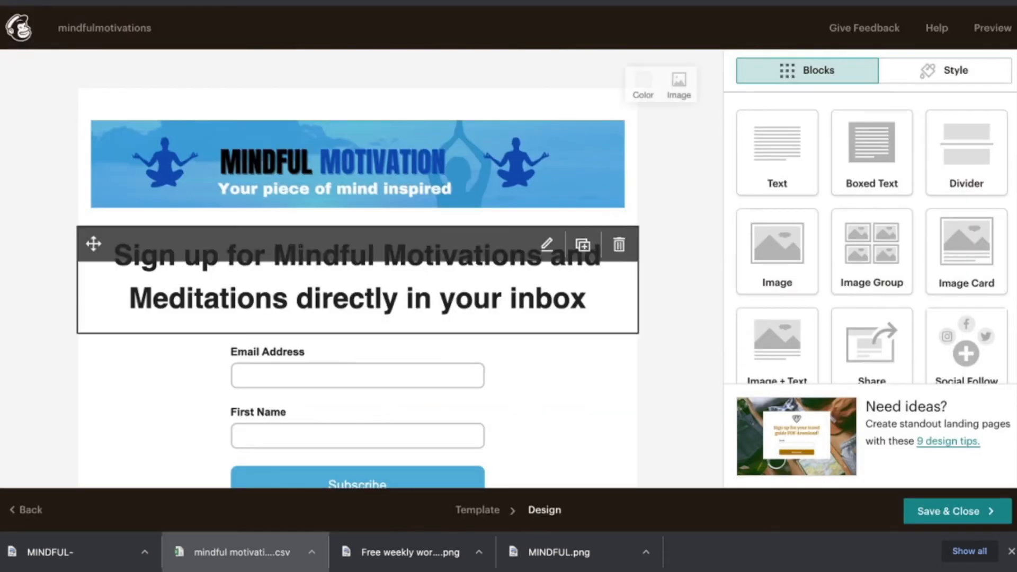
- Add two text blocks below the signup form and replace the lower block's placeholder with the copied copyright and disclaimer text
scroll(357, 318, down, 5)
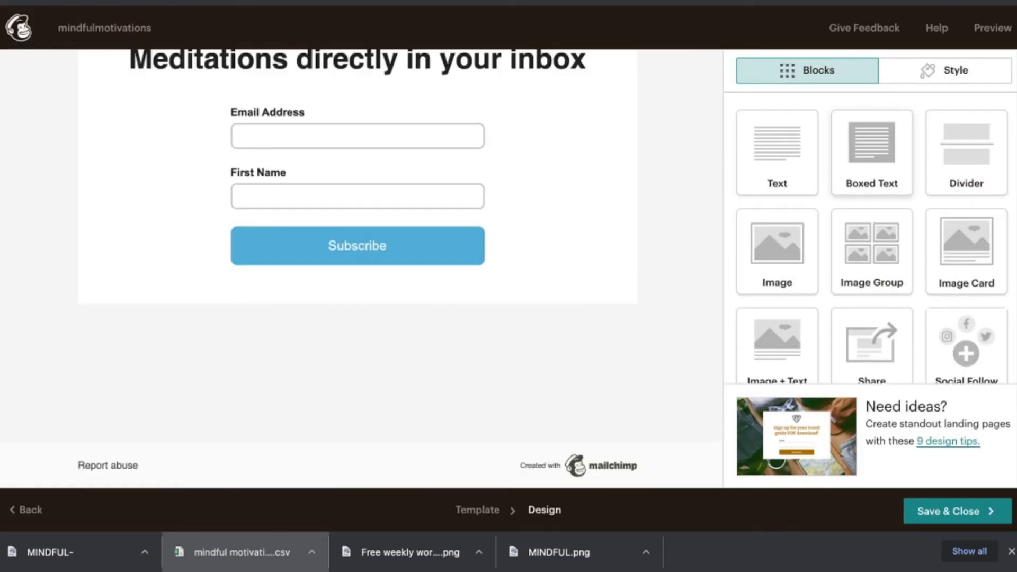
drag(778, 152, 541, 339)
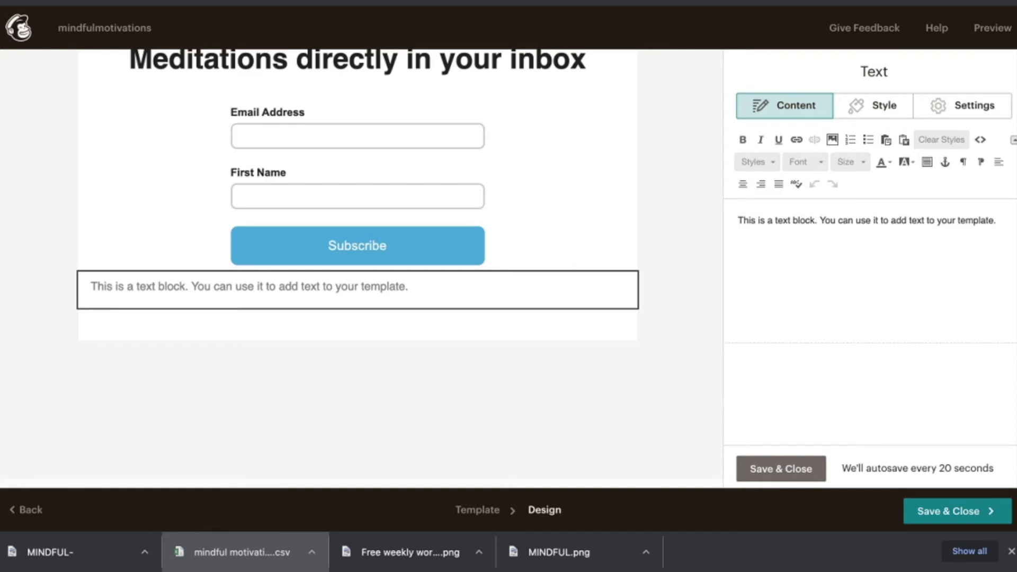
click(781, 469)
drag(777, 152, 551, 387)
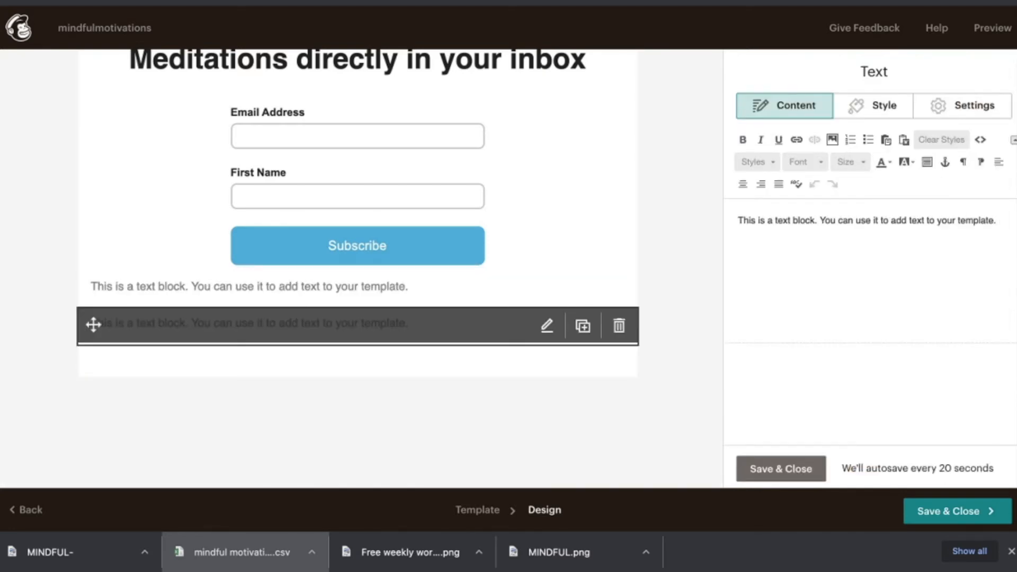
key(ctrl+a)
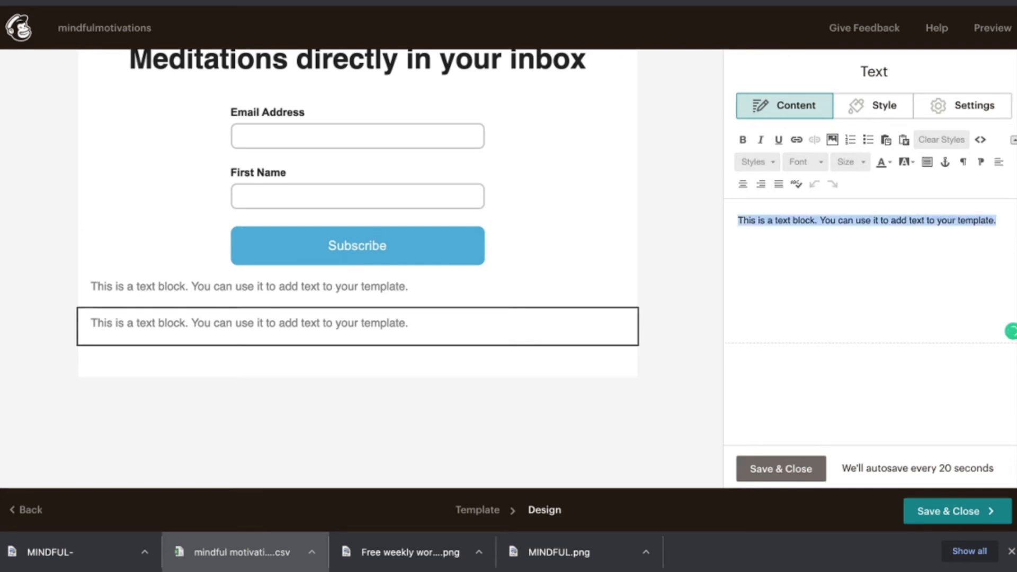
key(ctrl+v)
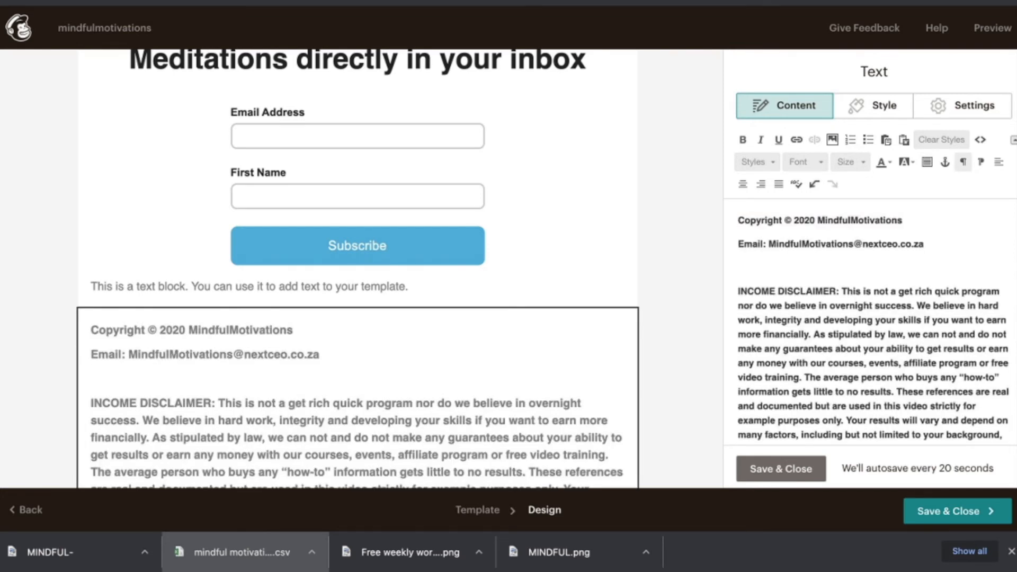
- Replace the placeholder in the text block directly under the signup form with blank lines as spacing above the disclaimers
click(546, 289)
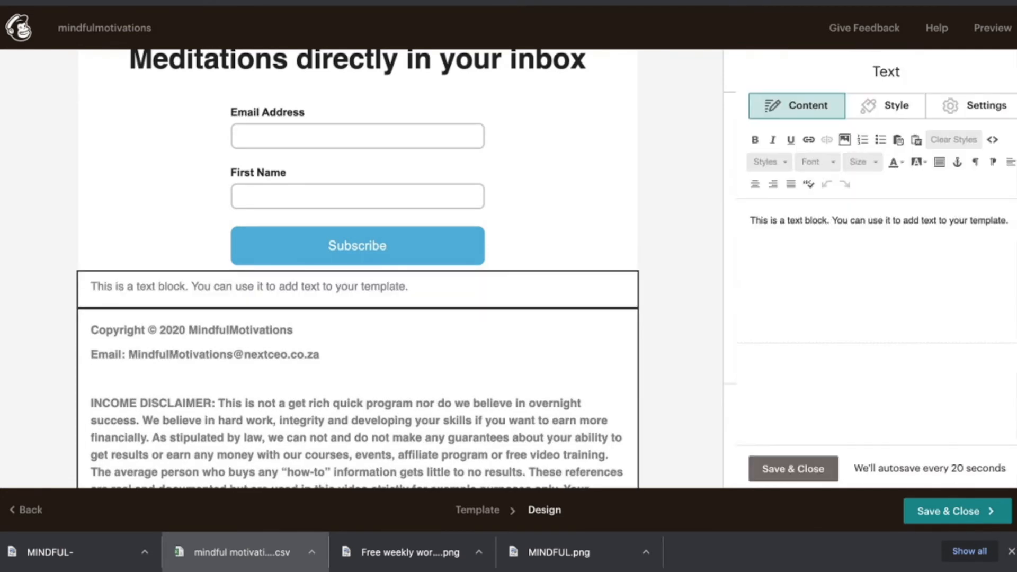
key(ctrl+a)
key(BackSpace)
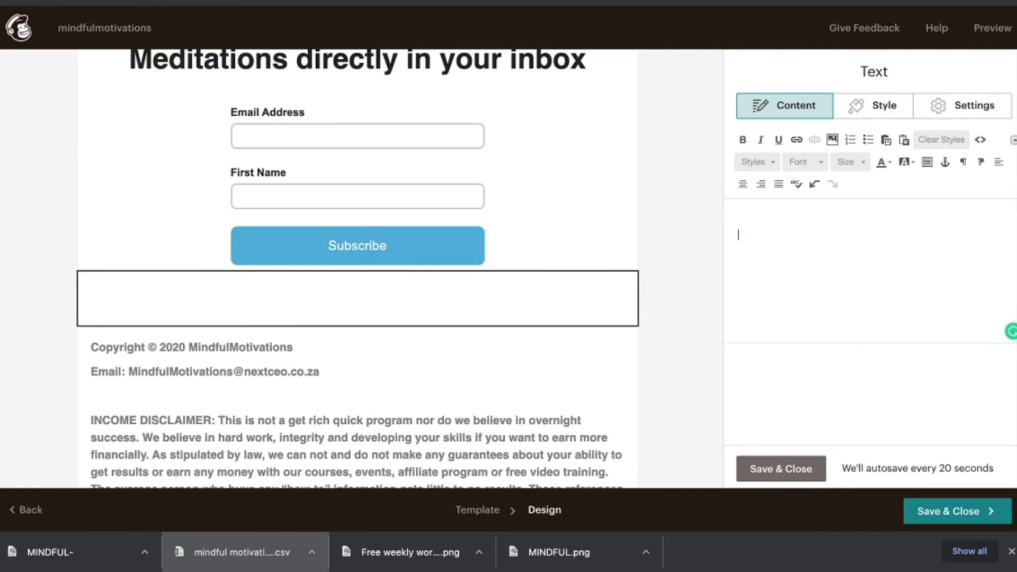
key(Return)
key(Return)
key(Return)
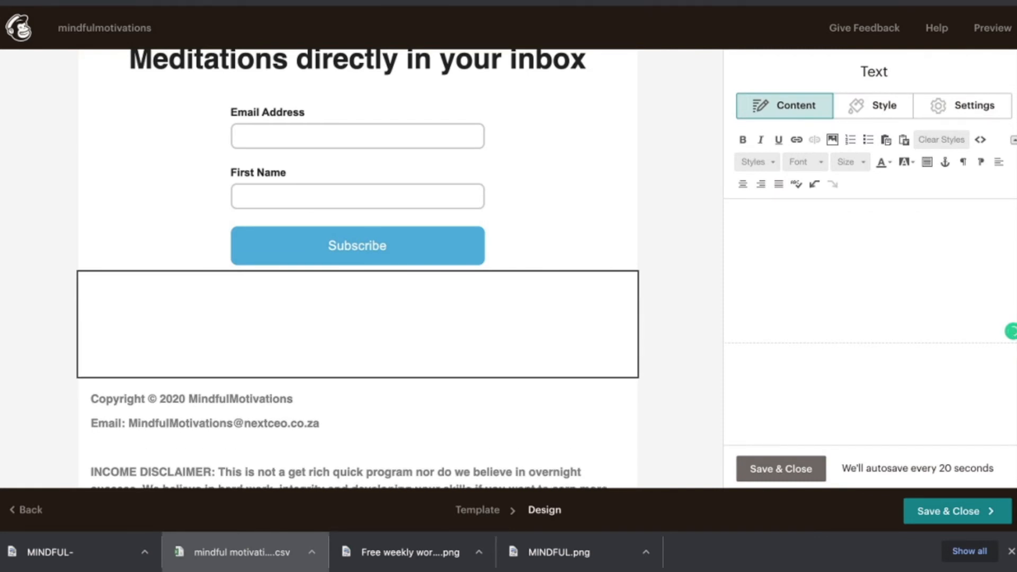
- Remove the bold formatting from all of the copyright and disclaimer text and save the block
click(548, 393)
click(809, 334)
key(ctrl+a)
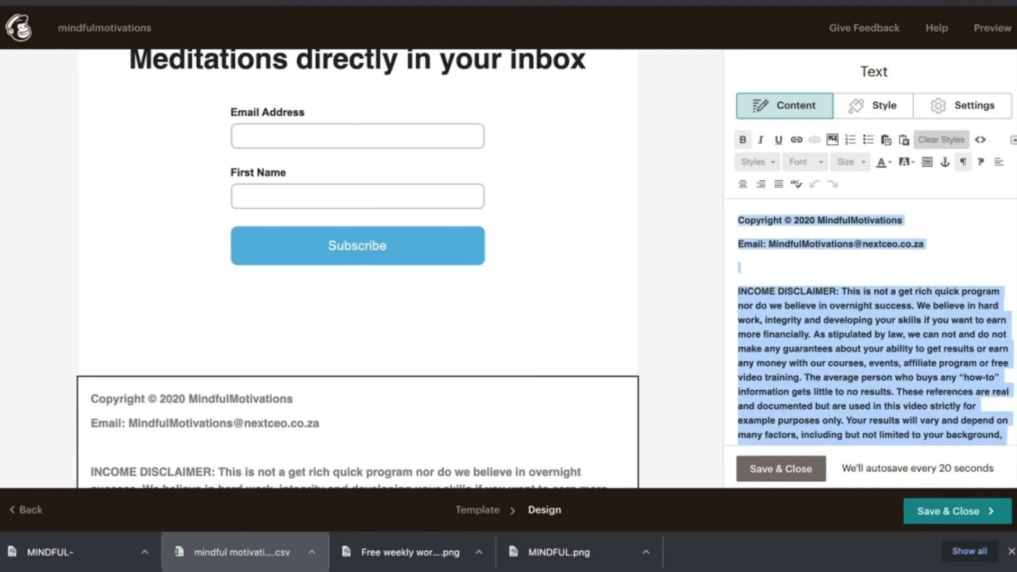
key(ctrl+b)
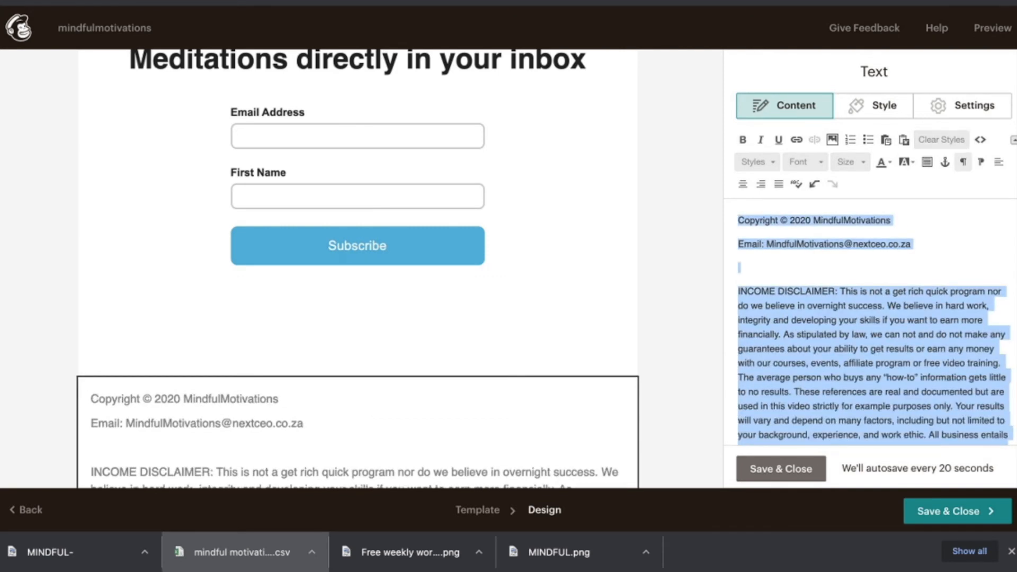
click(781, 469)
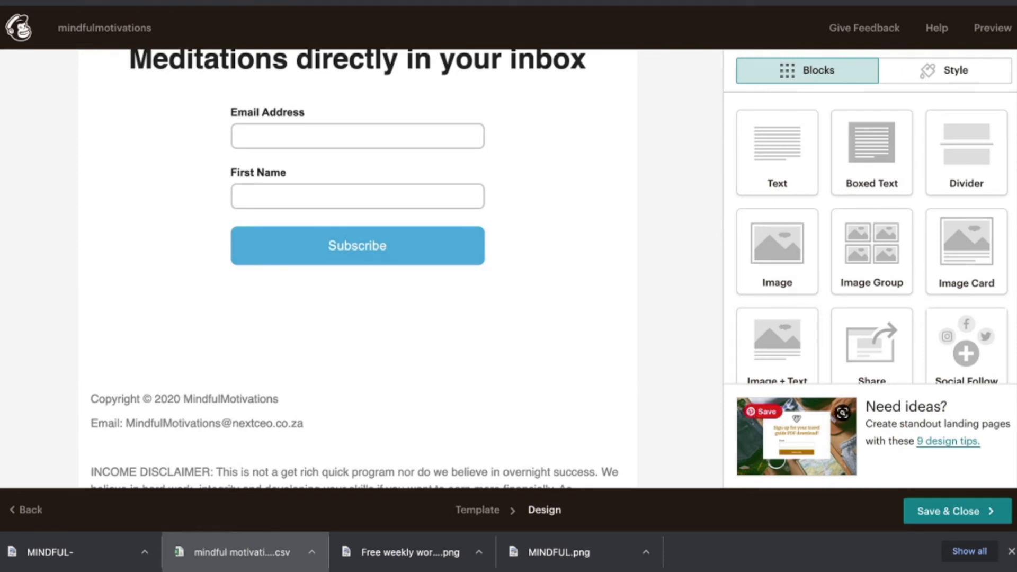
- Save the finished landing page design and publish the mindfulmotivations page
click(958, 511)
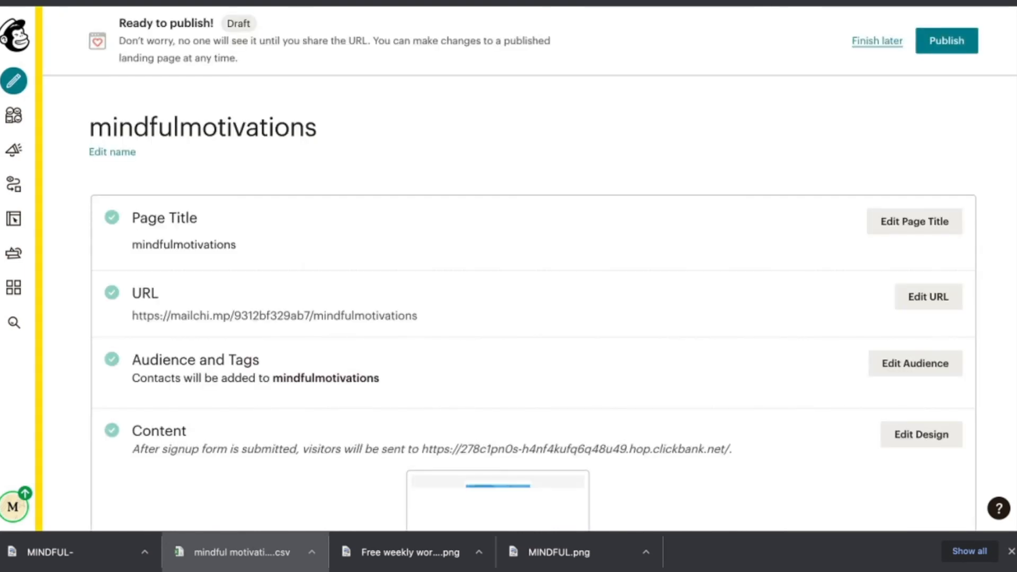
click(947, 40)
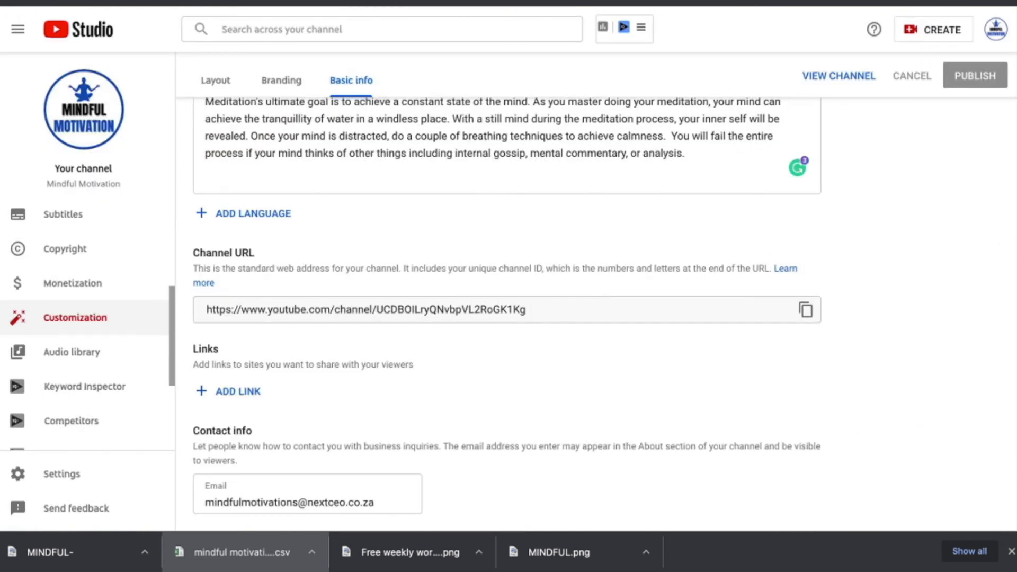
click(237, 391)
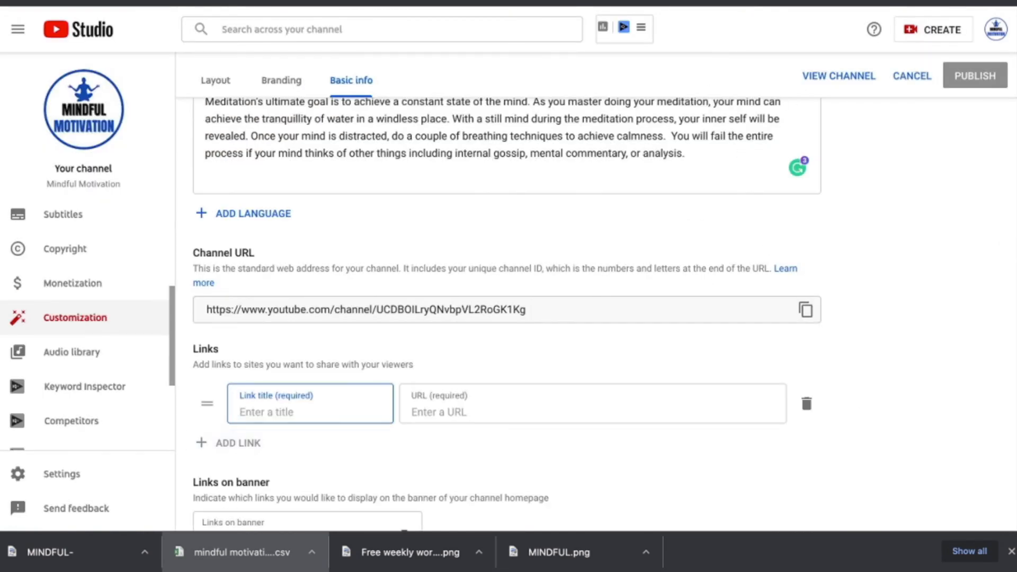
text(Mindful Motivations)
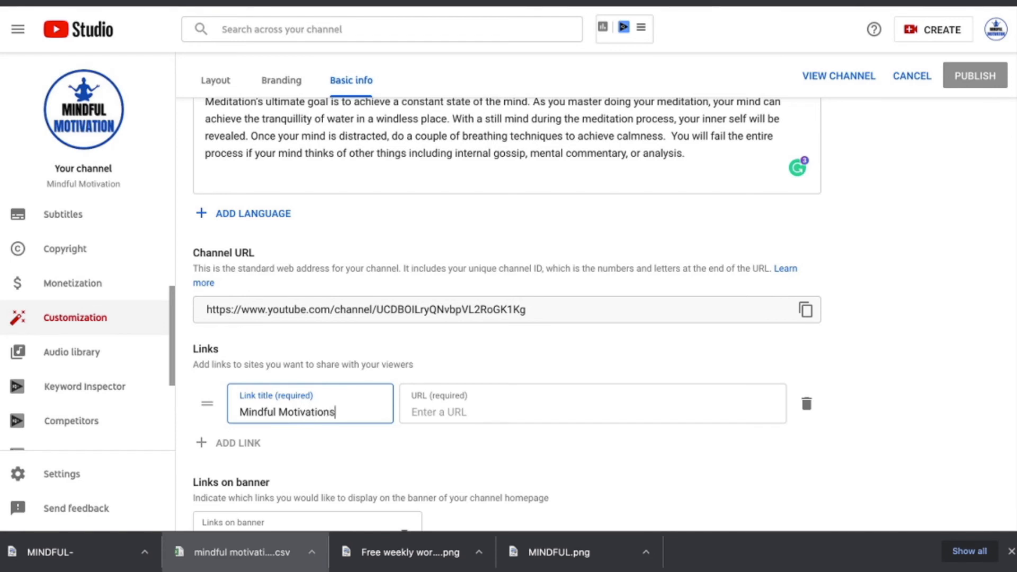
click(477, 412)
text(https://mailchi.mp/9312bf329ab7/mindfulmotivations)
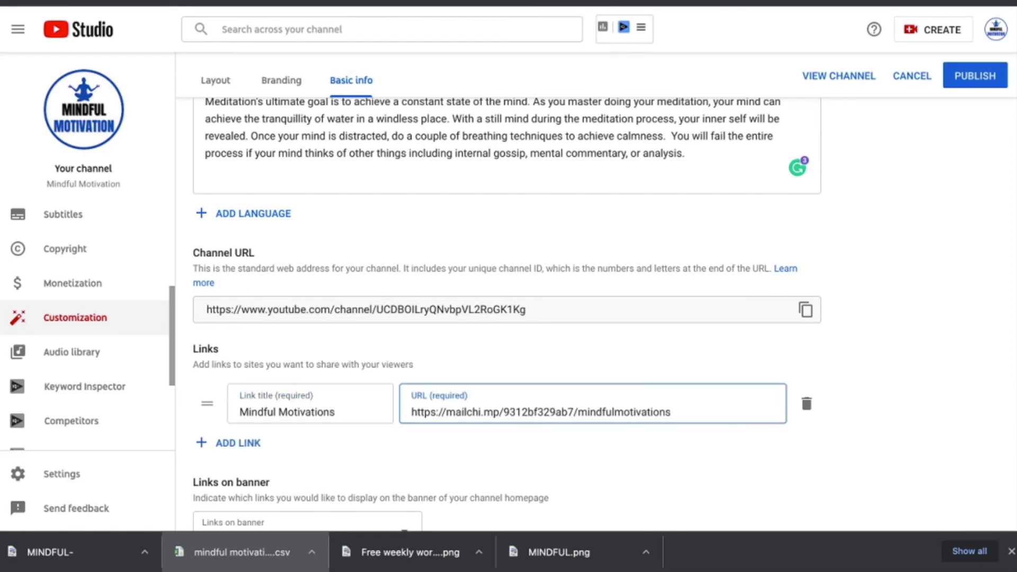
scroll(507, 315, down, 2)
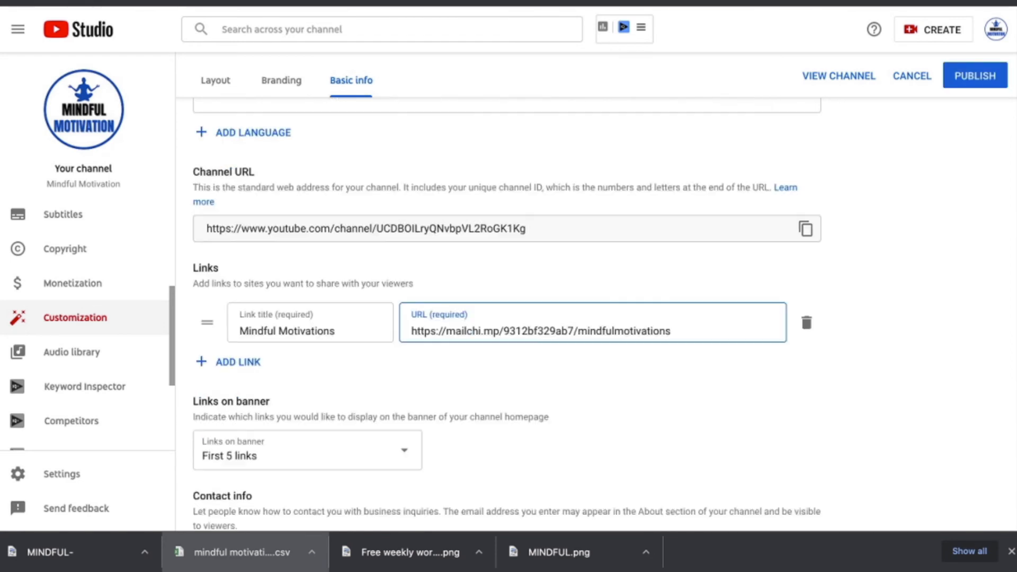
click(975, 76)
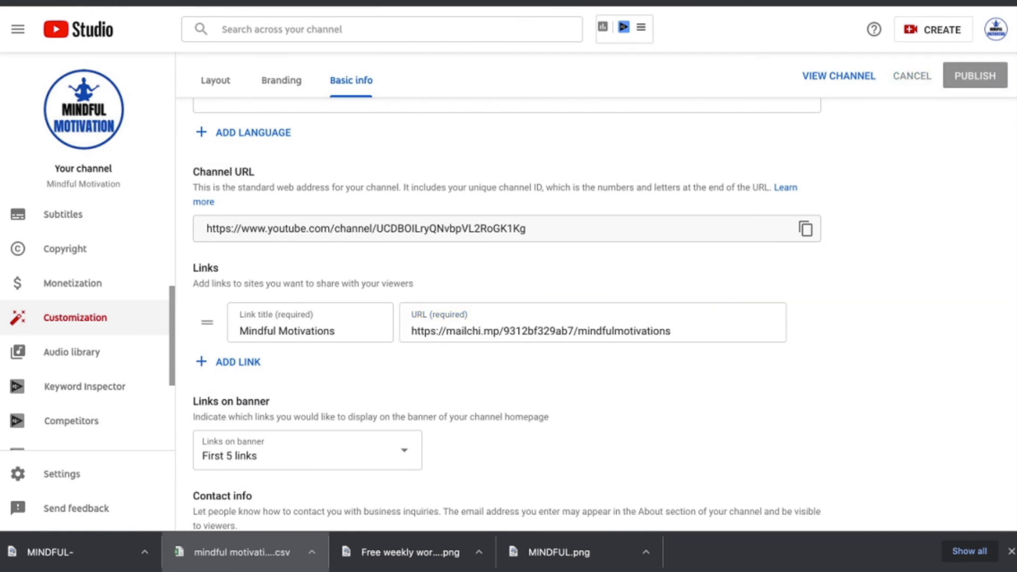
- Change the channel link's title to "Mindful Motivation" and publish the update
click(344, 330)
key(BackSpace)
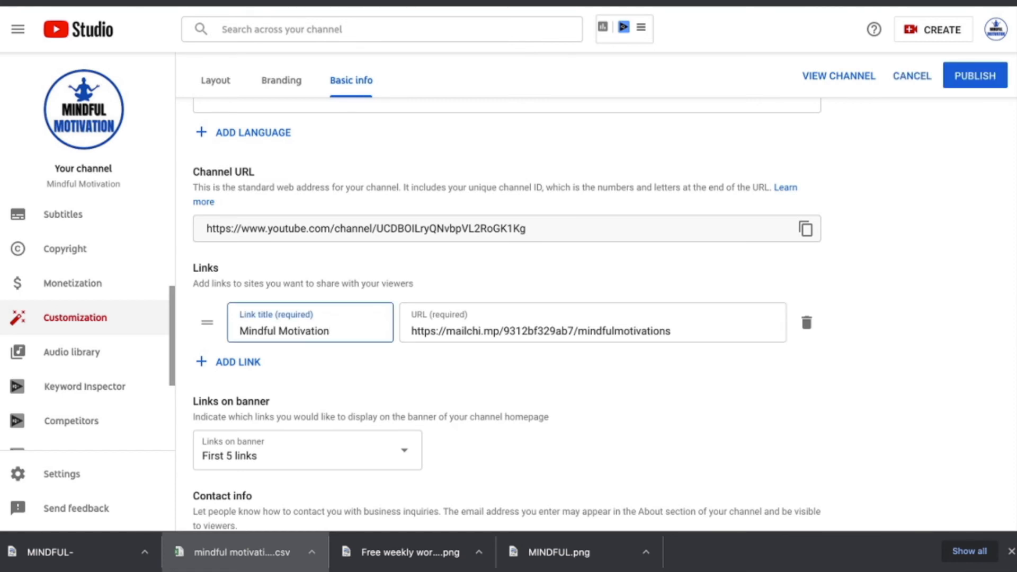
click(975, 76)
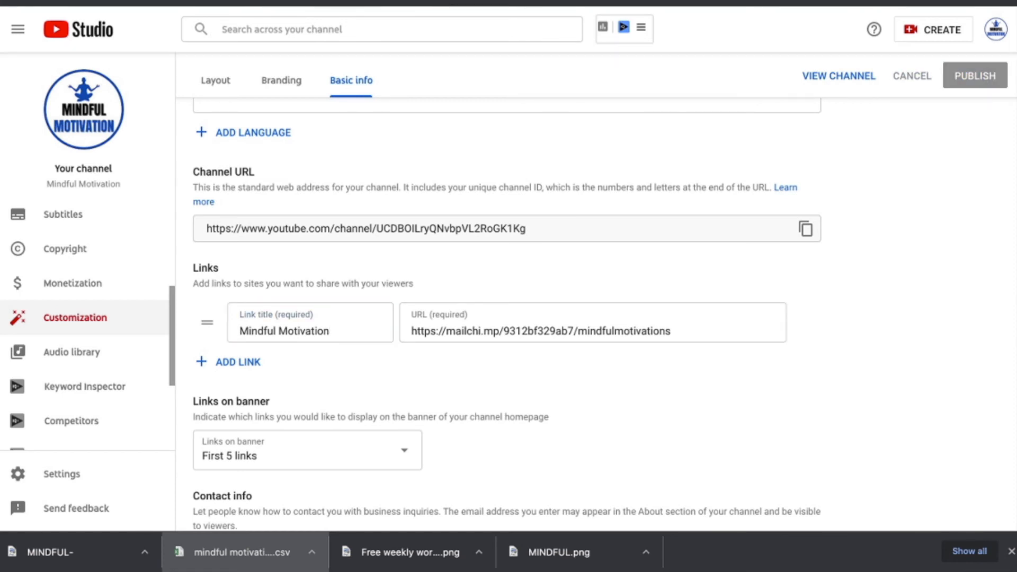